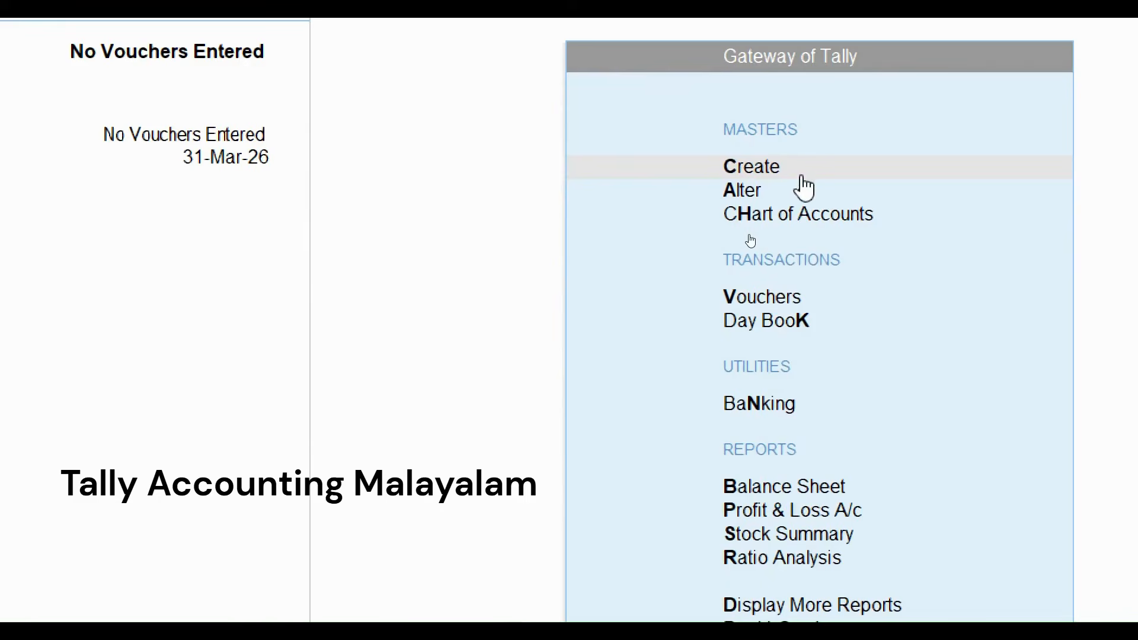
# Step: Start creating a new voucher type and name it "Sales Qutation", leaving the alias blank
pyautogui.click(765, 176)
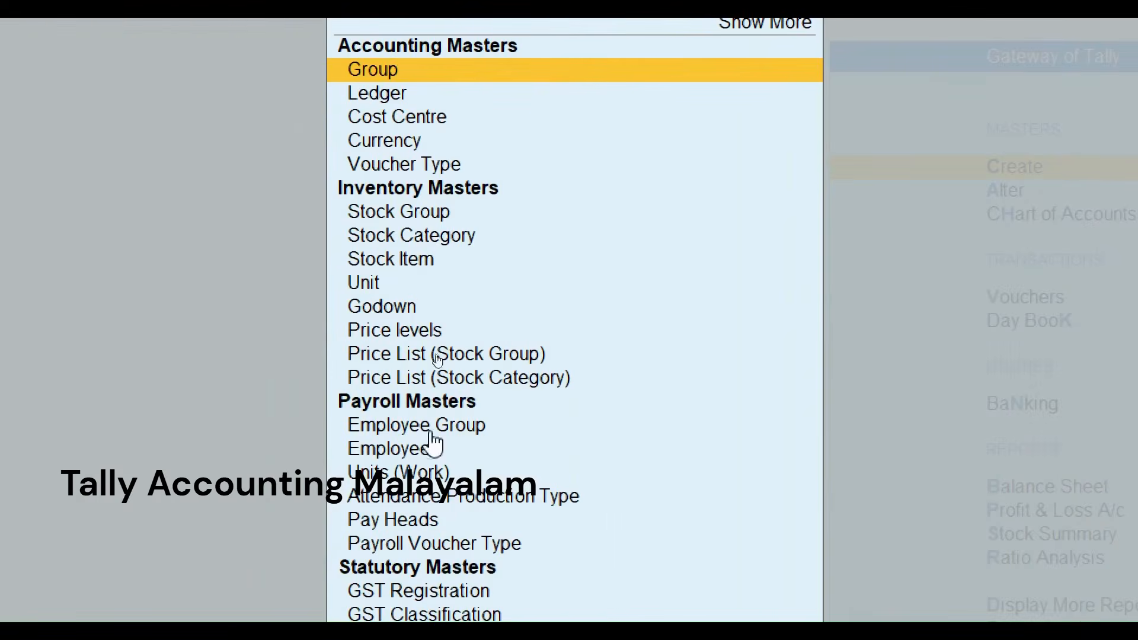
pyautogui.click(426, 166)
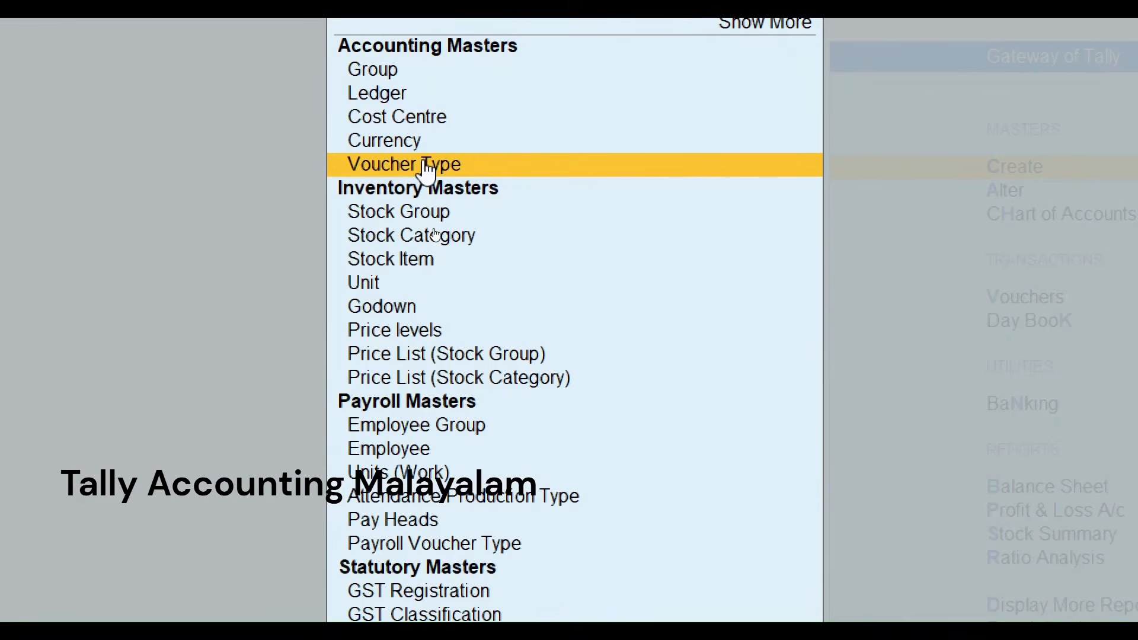
pyautogui.click(426, 170)
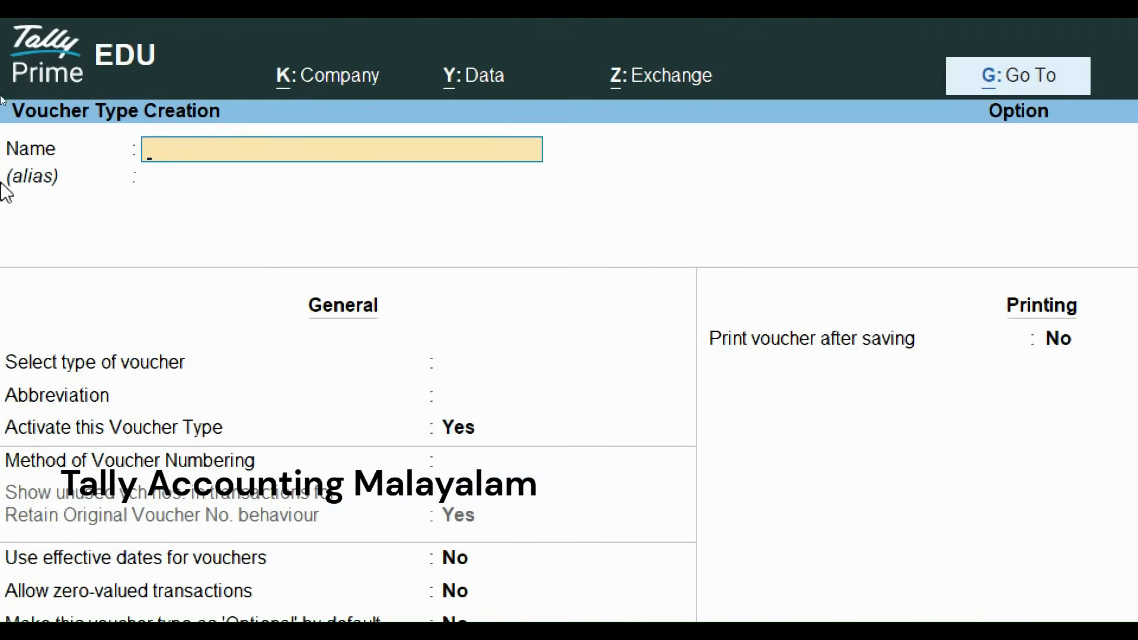
pyautogui.write('Sal')
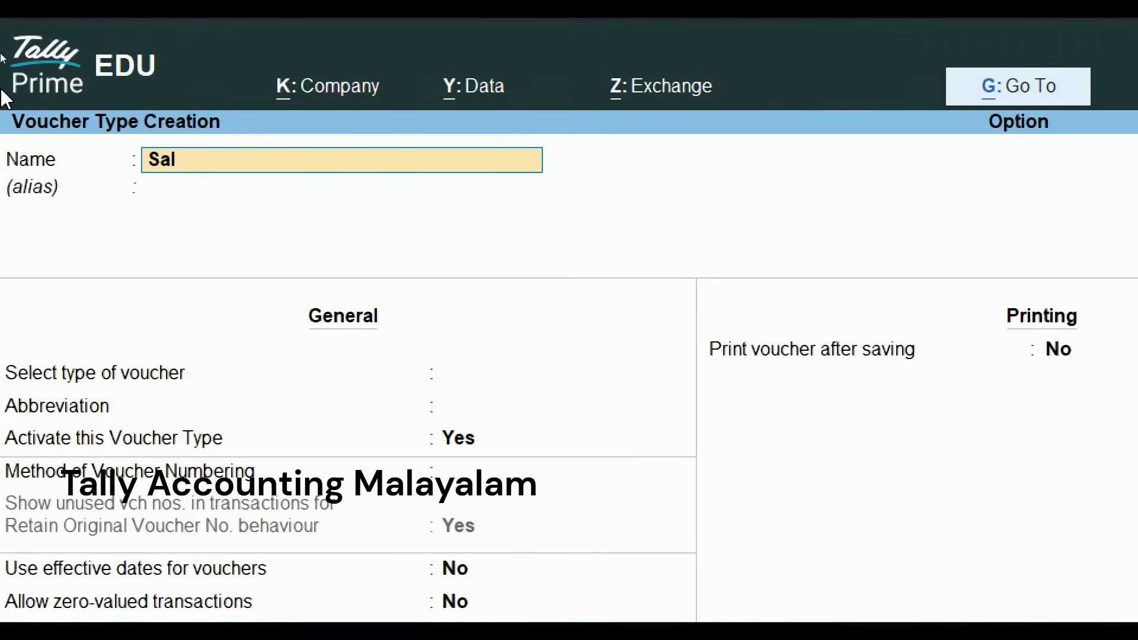
pyautogui.write('es Qutation')
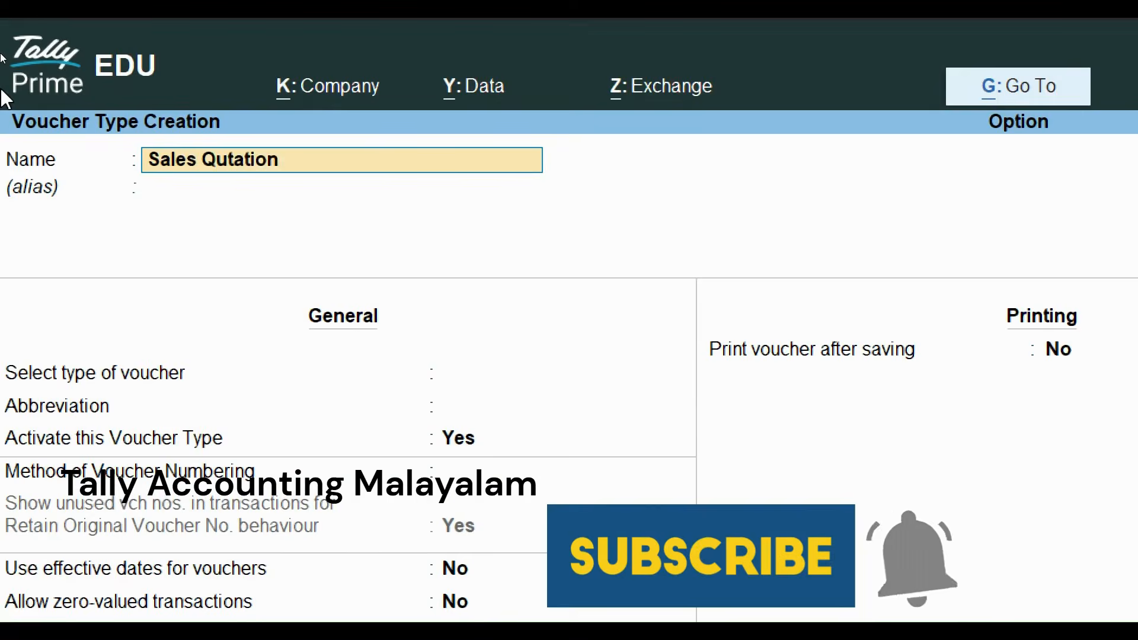
pyautogui.press('Return')
pyautogui.press('Return')
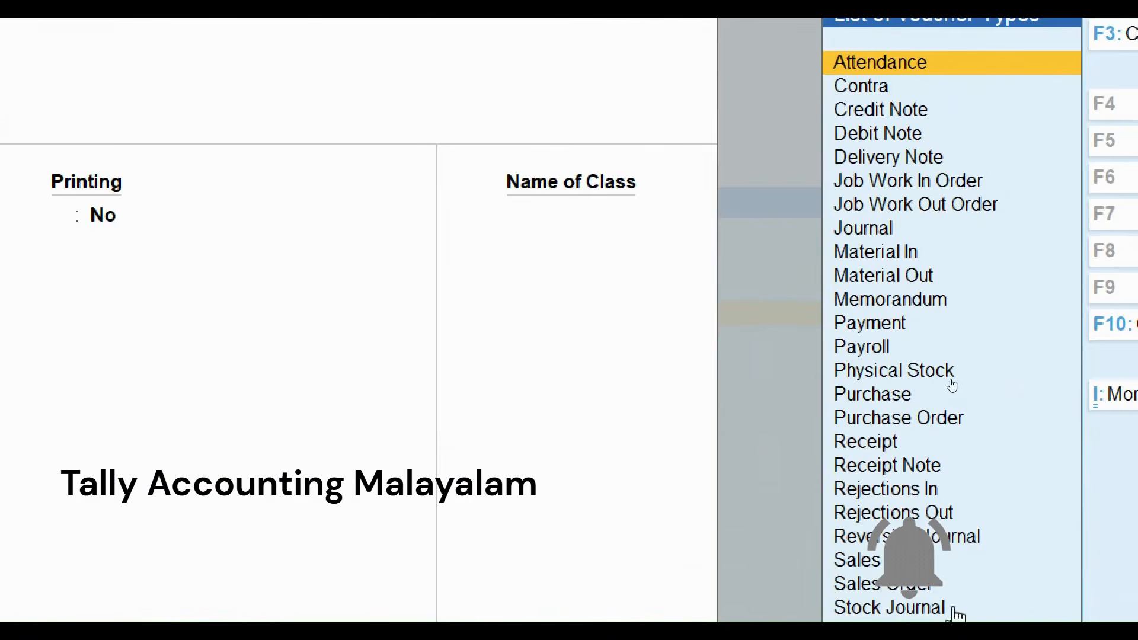
# Step: Base the voucher type on Sales Order, keeping the default abbreviation, automatic numbering with Retain Original Voucher No., and no effective dates or zero-valued transactions
pyautogui.click(891, 586)
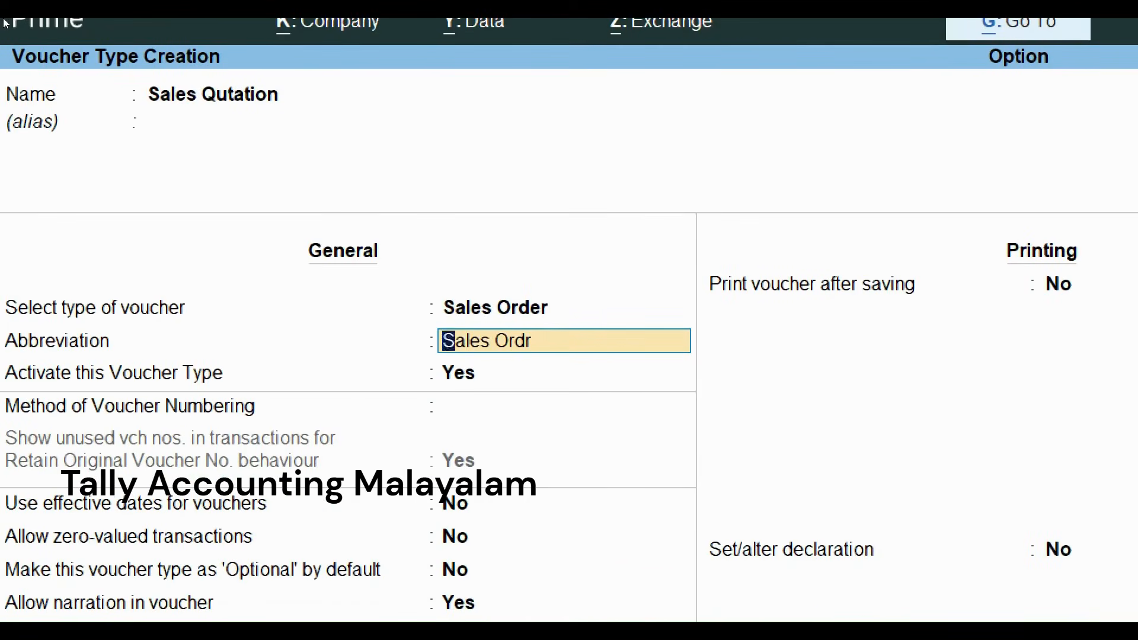
pyautogui.press('Return')
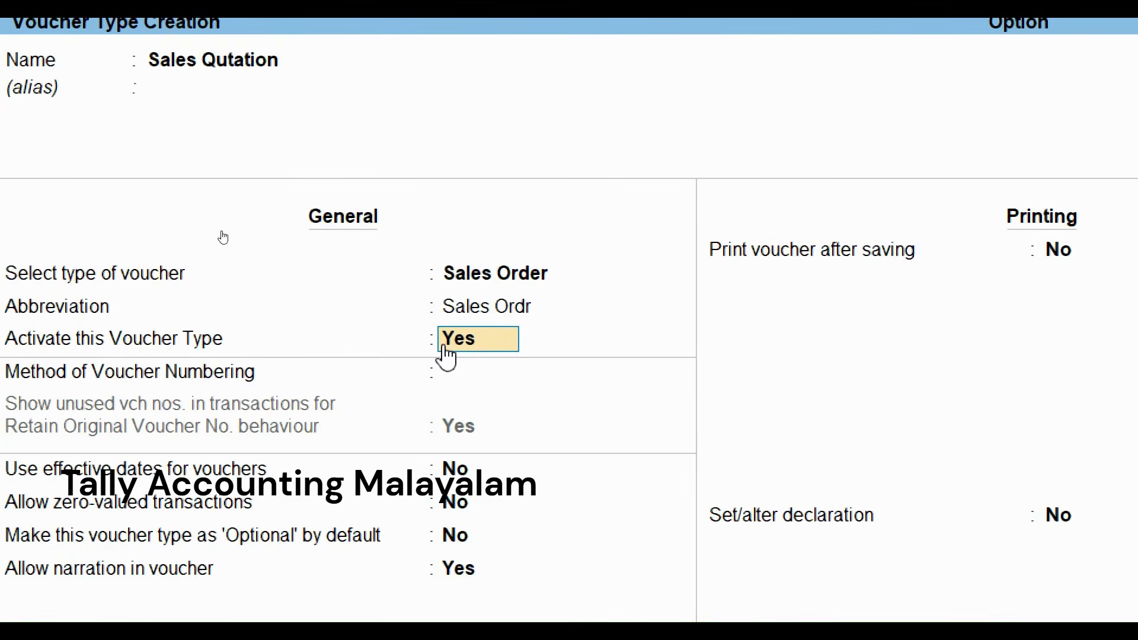
pyautogui.press('Return')
pyautogui.press('Return')
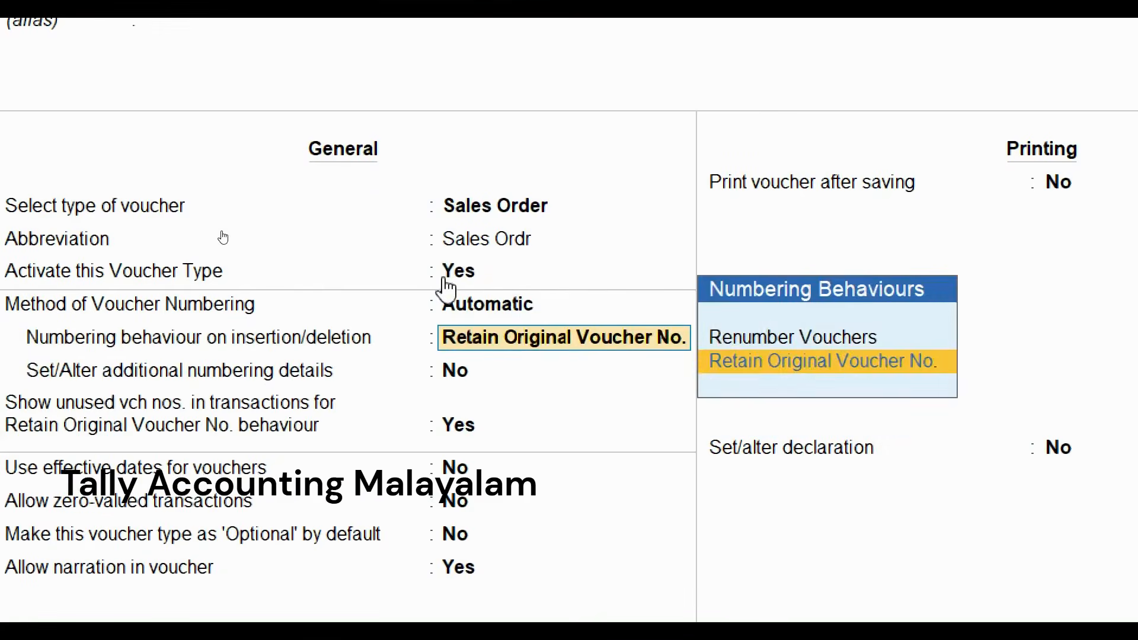
pyautogui.press('Return')
pyautogui.press('Return')
pyautogui.press('Return')
pyautogui.press('Return')
pyautogui.press('Return')
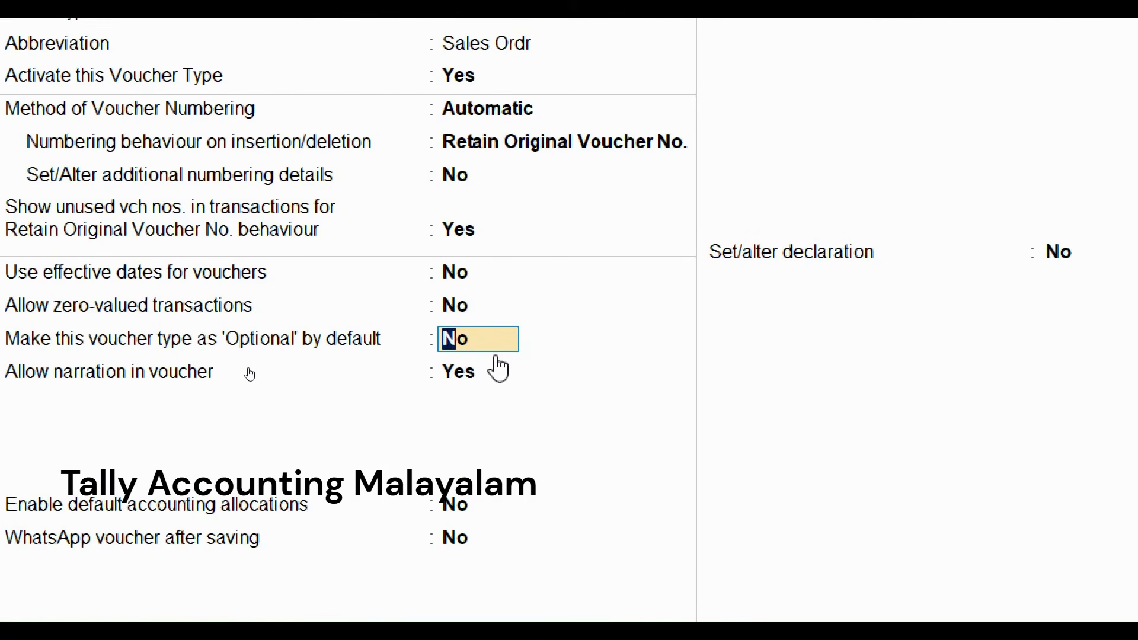
# Step: Make the voucher type 'Optional' by default, keep the remaining narration and printing defaults, and save it
pyautogui.write('y')
pyautogui.press('Return')
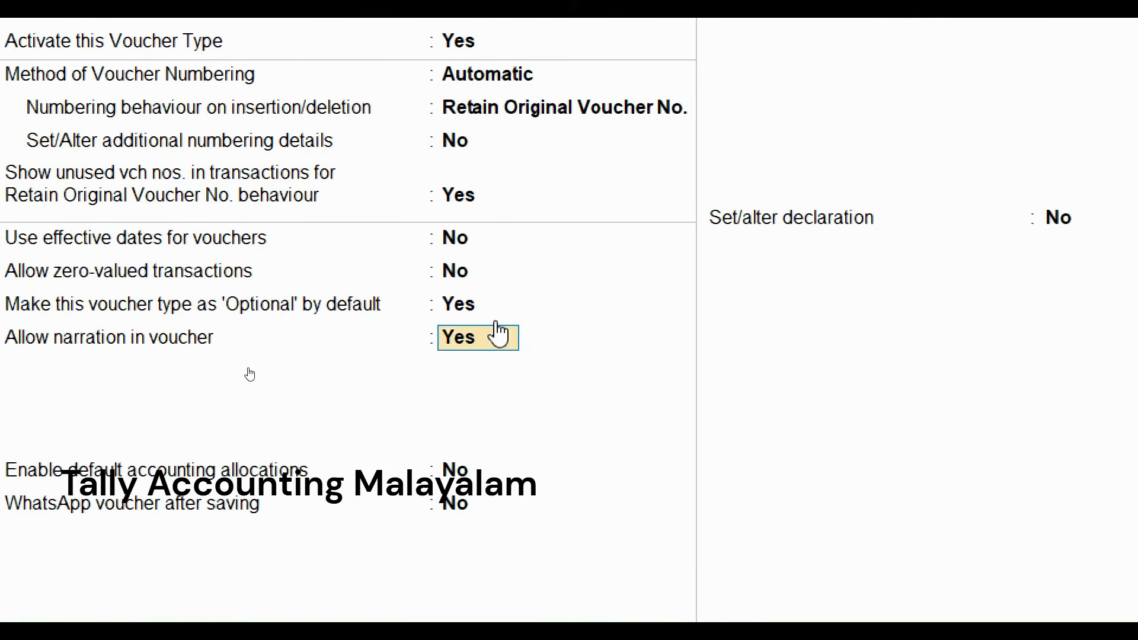
pyautogui.press('Return')
pyautogui.press('Return')
pyautogui.press('Return')
pyautogui.press('Return')
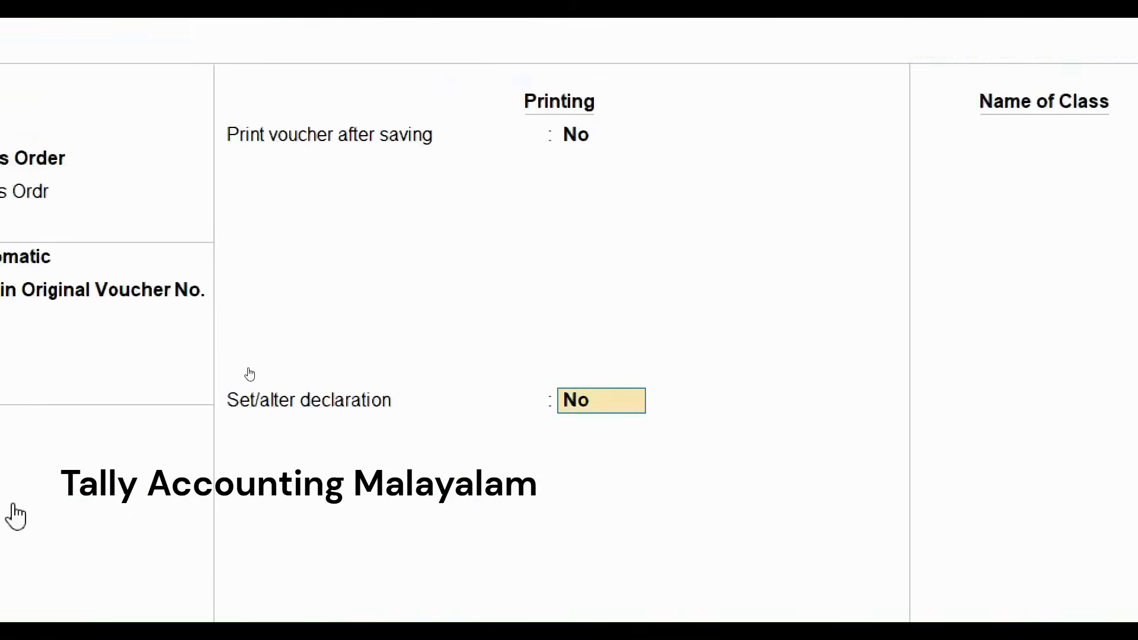
pyautogui.press('Return')
pyautogui.press('Return')
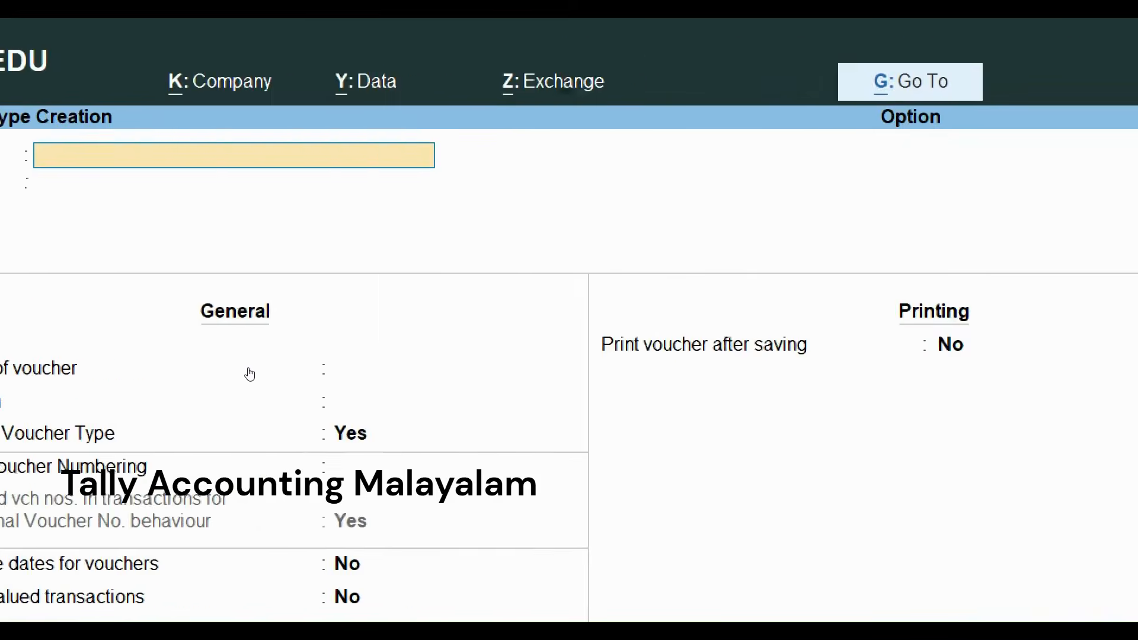
# Step: Leave voucher type creation and open a new order voucher of type Sales Qutation
pyautogui.press('Escape')
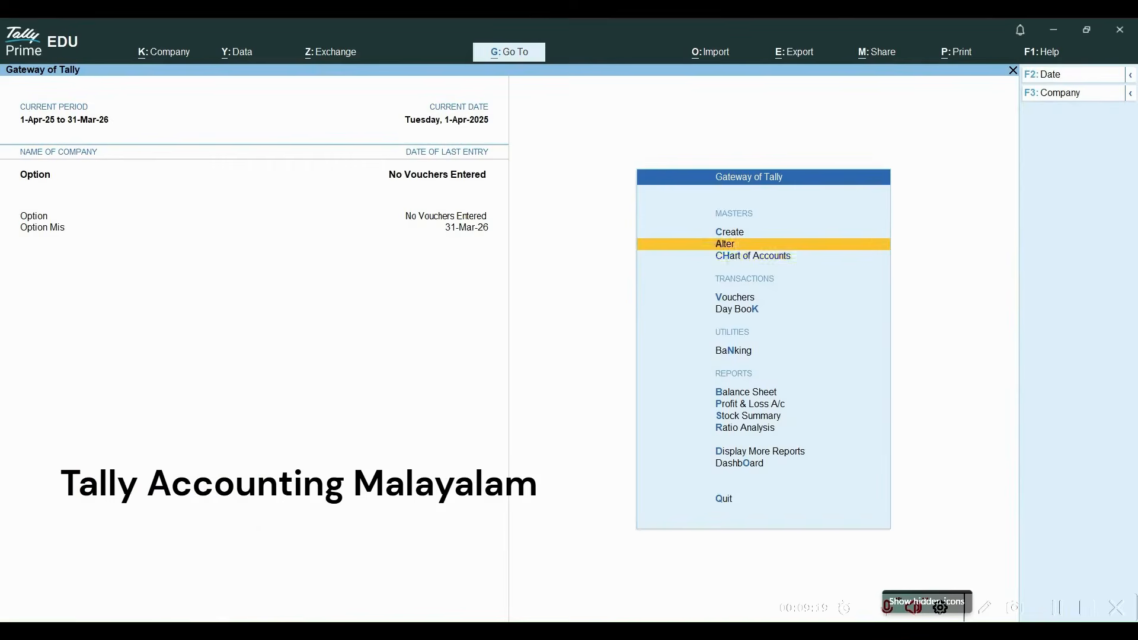
pyautogui.press('Down')
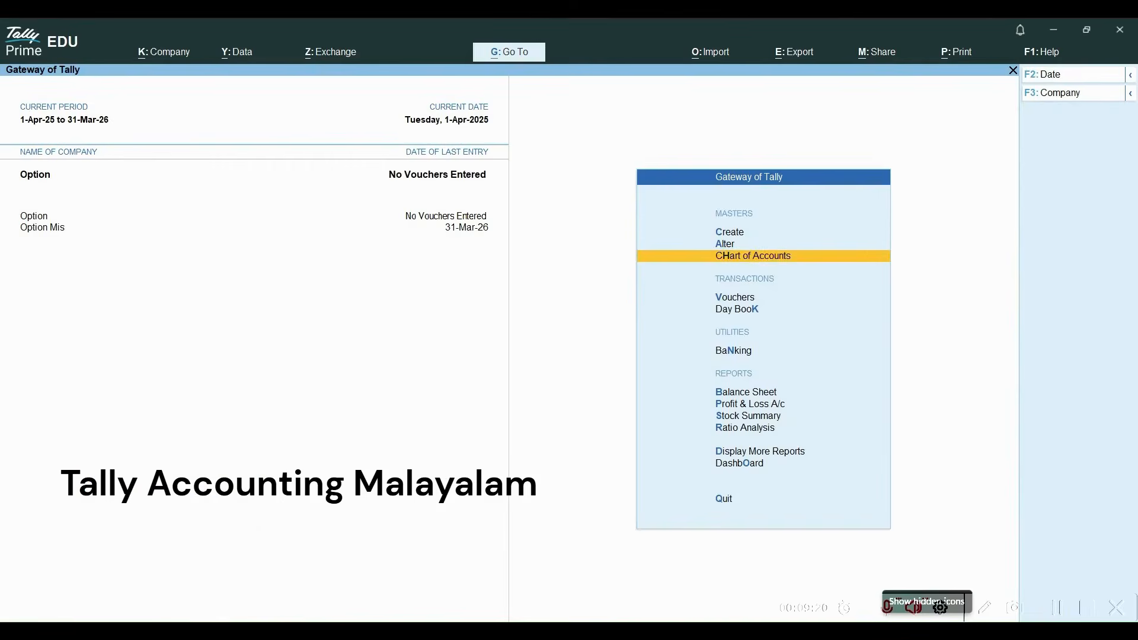
pyautogui.press('Down')
pyautogui.press('Return')
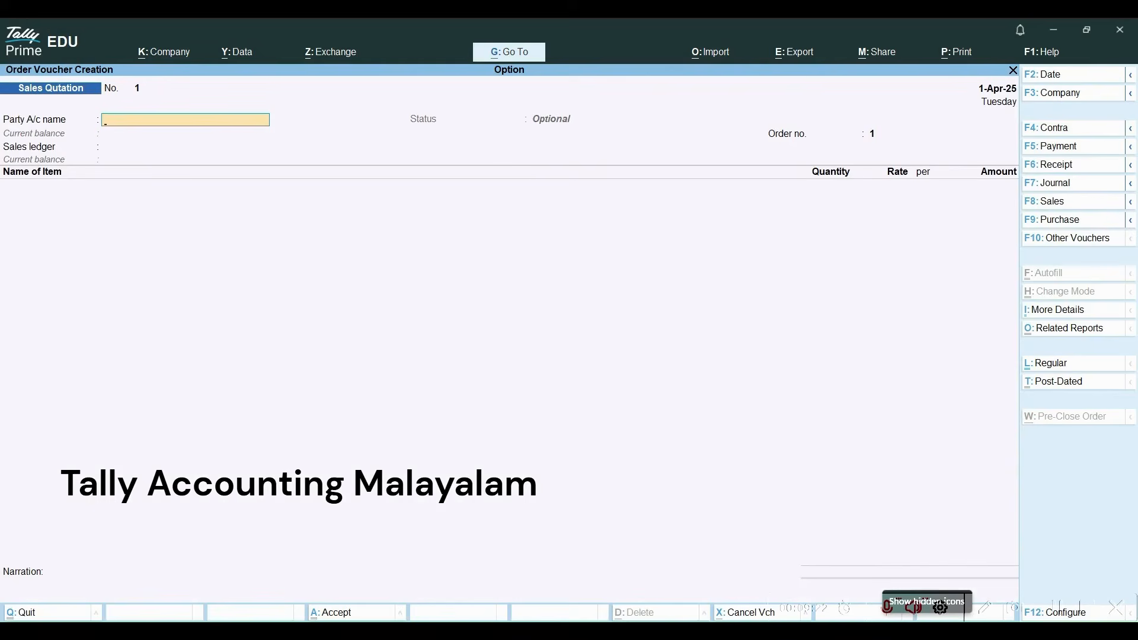
pyautogui.click(1086, 239)
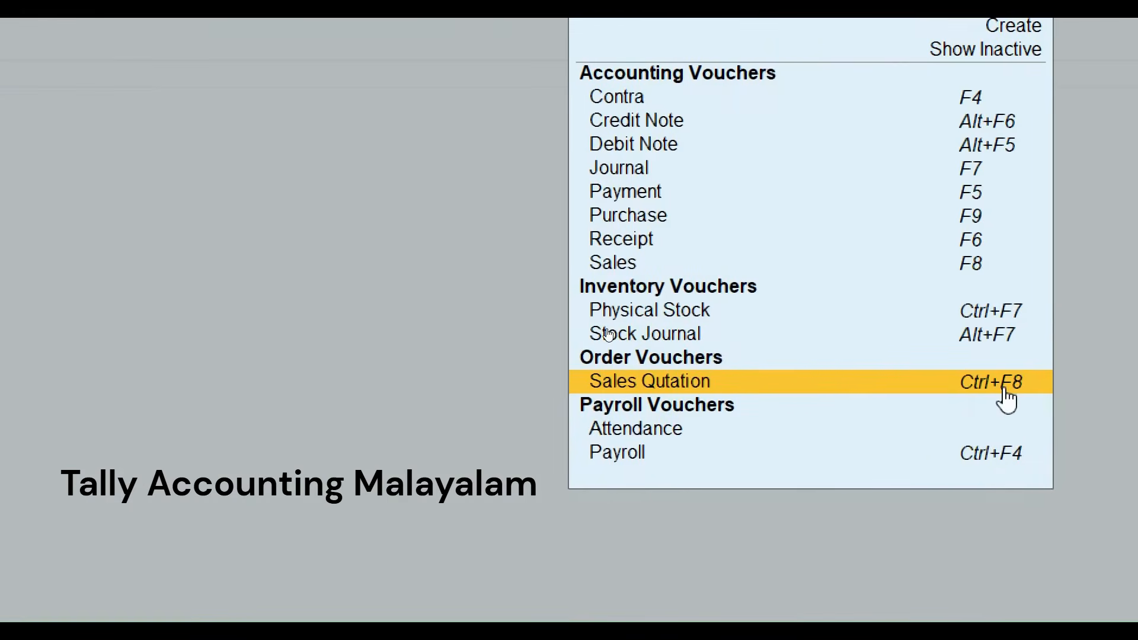
pyautogui.click(1006, 401)
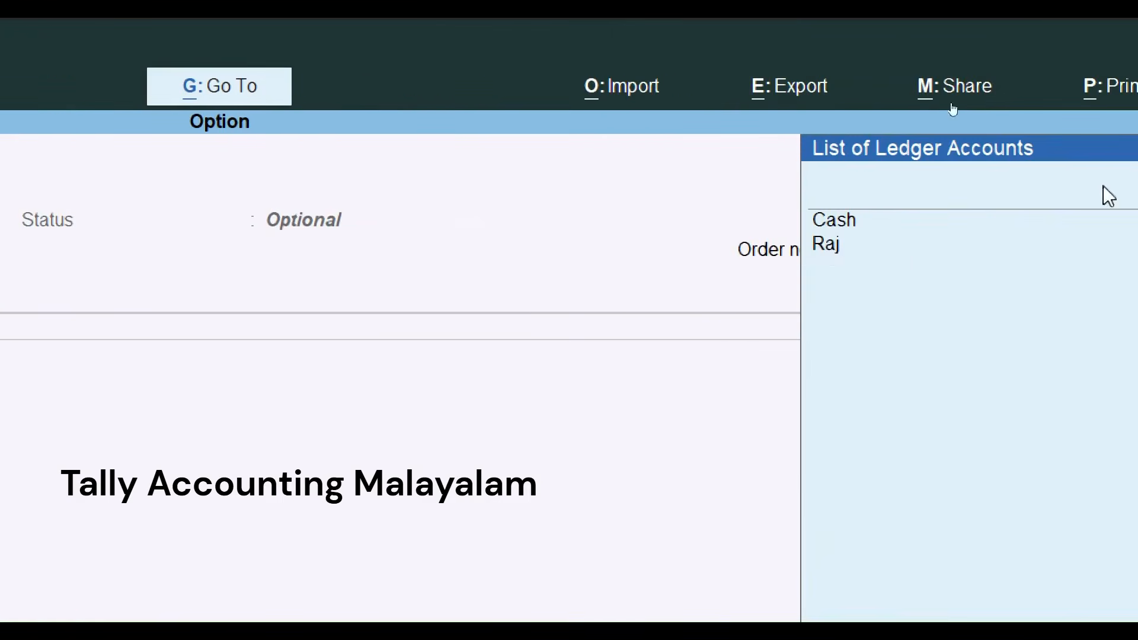
# Step: Select the customer's ledger as the quotation's party account and leave the order details blank
pyautogui.click(827, 246)
pyautogui.press('Return')
pyautogui.press('Return')
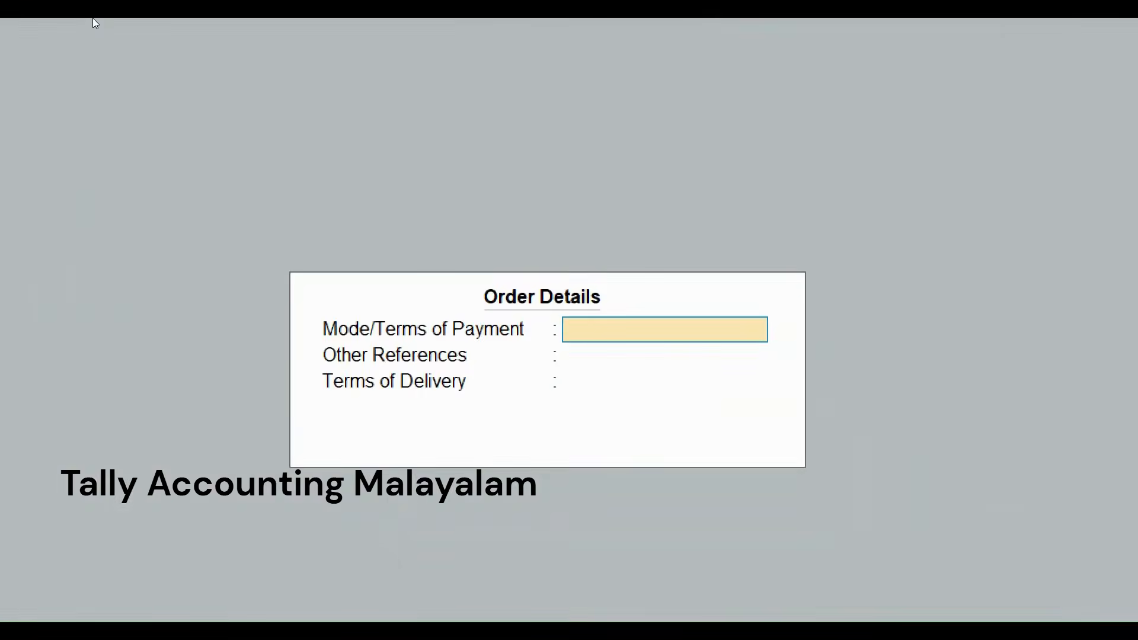
pyautogui.press('Return')
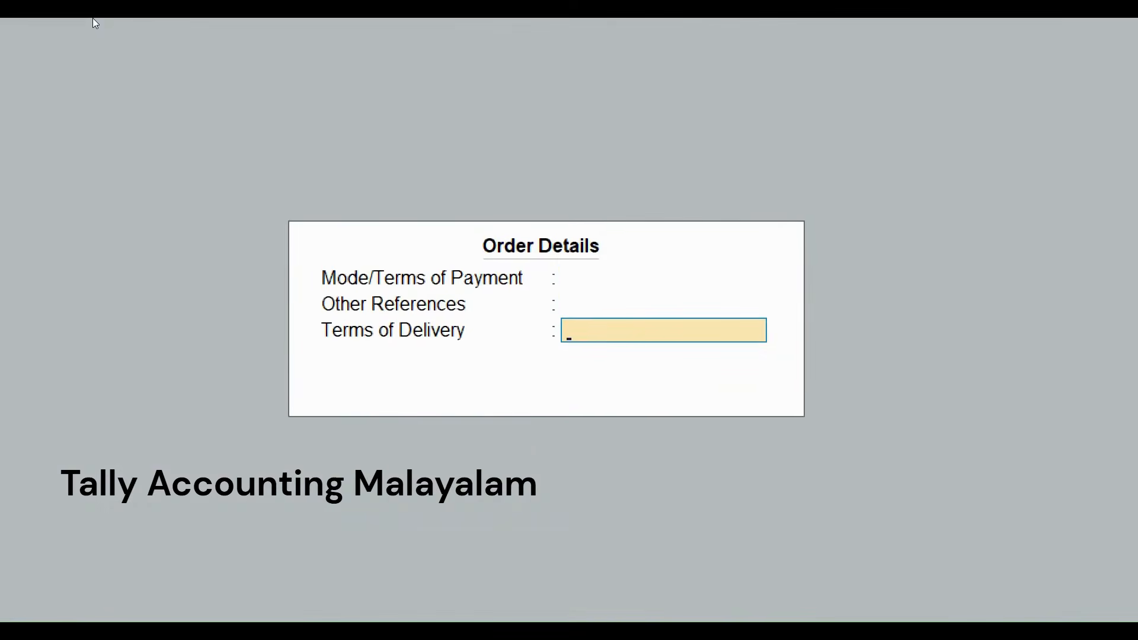
pyautogui.press('Return')
# Step: Accept the default party and consignee details with Kerala as place of supply, and choose Sales as the sales ledger
pyautogui.press('Return')
pyautogui.press('Return')
pyautogui.press('Return')
pyautogui.press('Return')
pyautogui.press('Return')
pyautogui.press('Return')
pyautogui.press('Return')
pyautogui.press('Return')
pyautogui.press('Return')
pyautogui.press('Return')
pyautogui.press('Return')
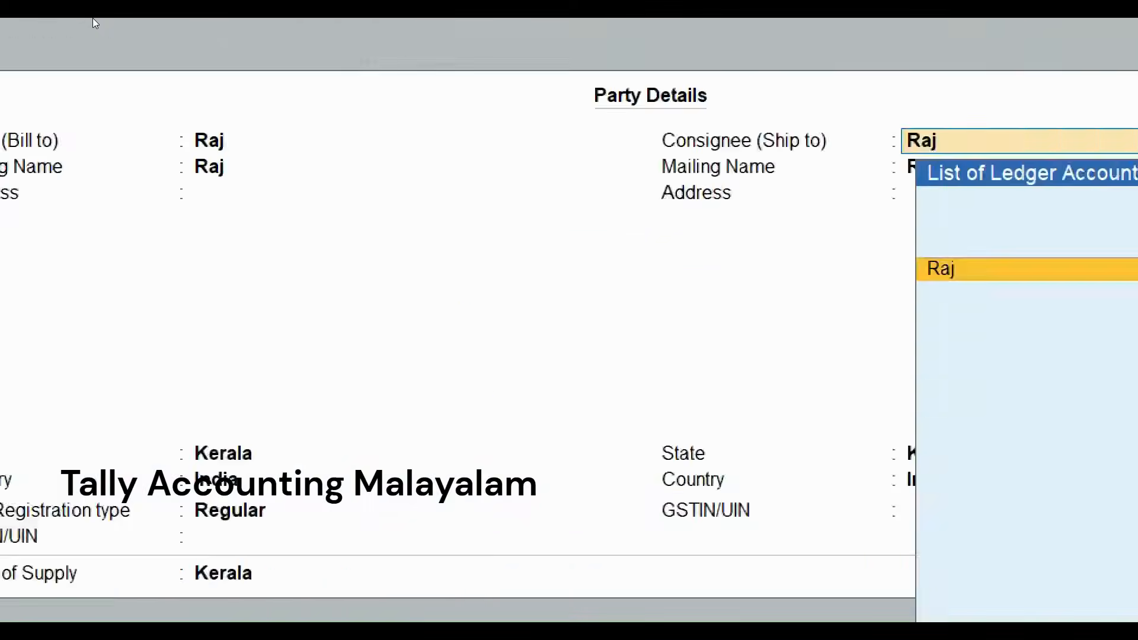
pyautogui.press('Return')
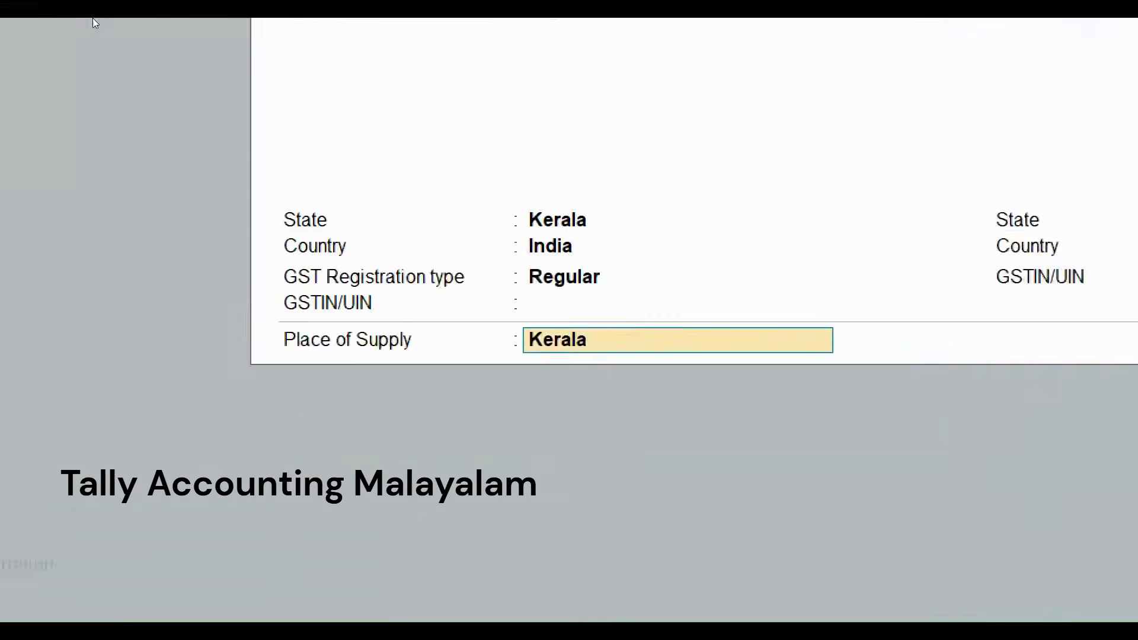
pyautogui.press('Return')
pyautogui.press('Return')
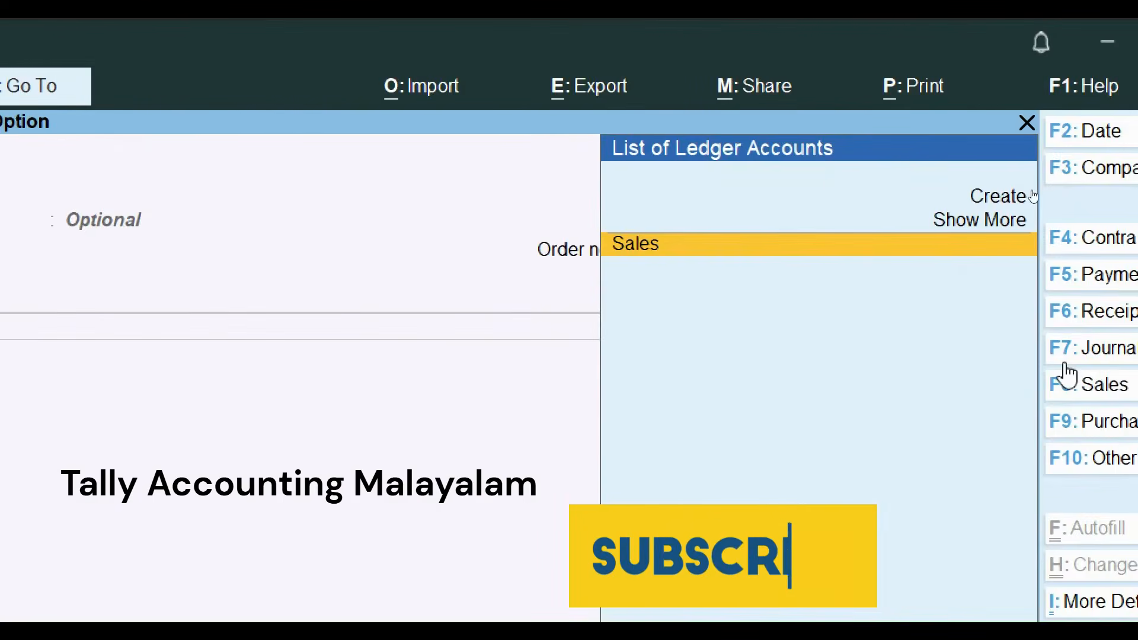
pyautogui.press('Return')
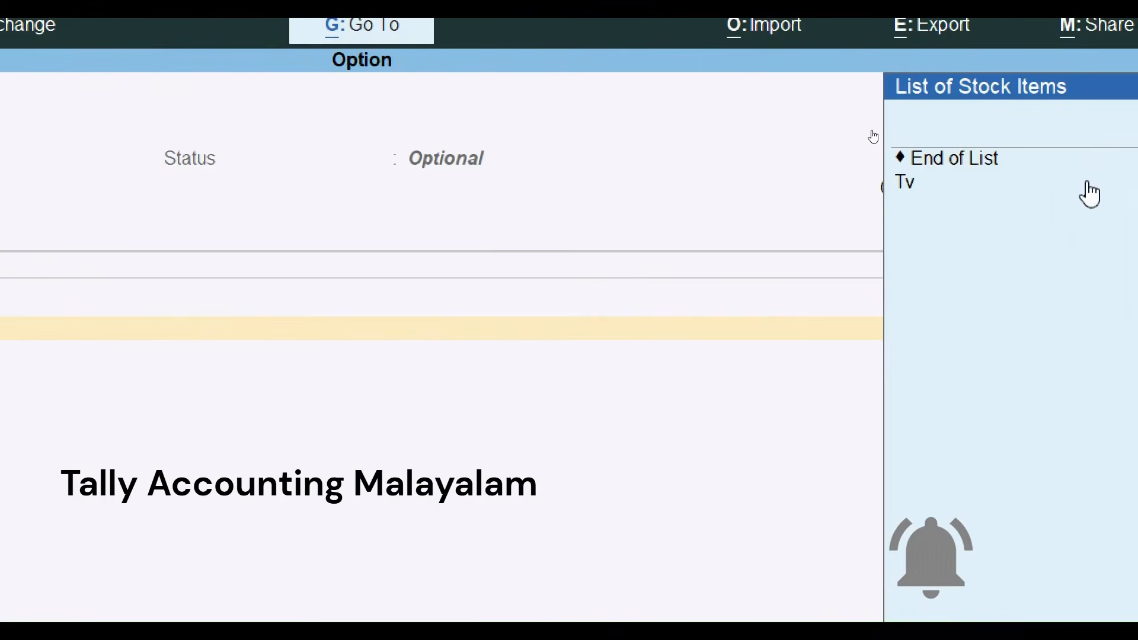
# Step: Add the stock item Tv with due date 1-May-25, quantity 2 and rate 5000
pyautogui.press('Down')
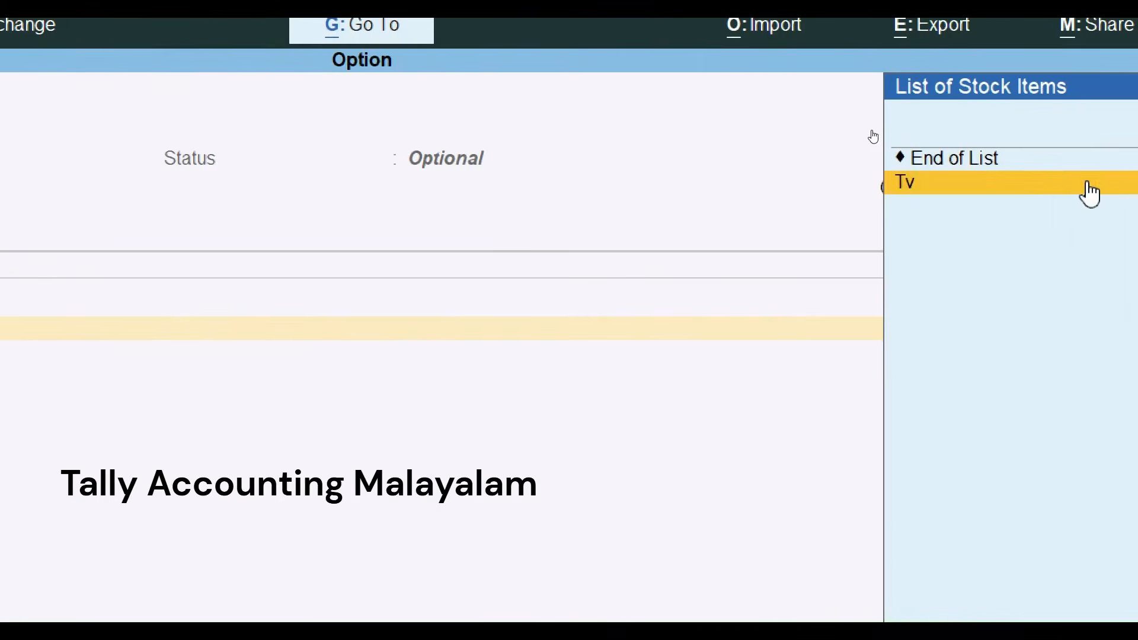
pyautogui.press('Return')
pyautogui.write('1-5')
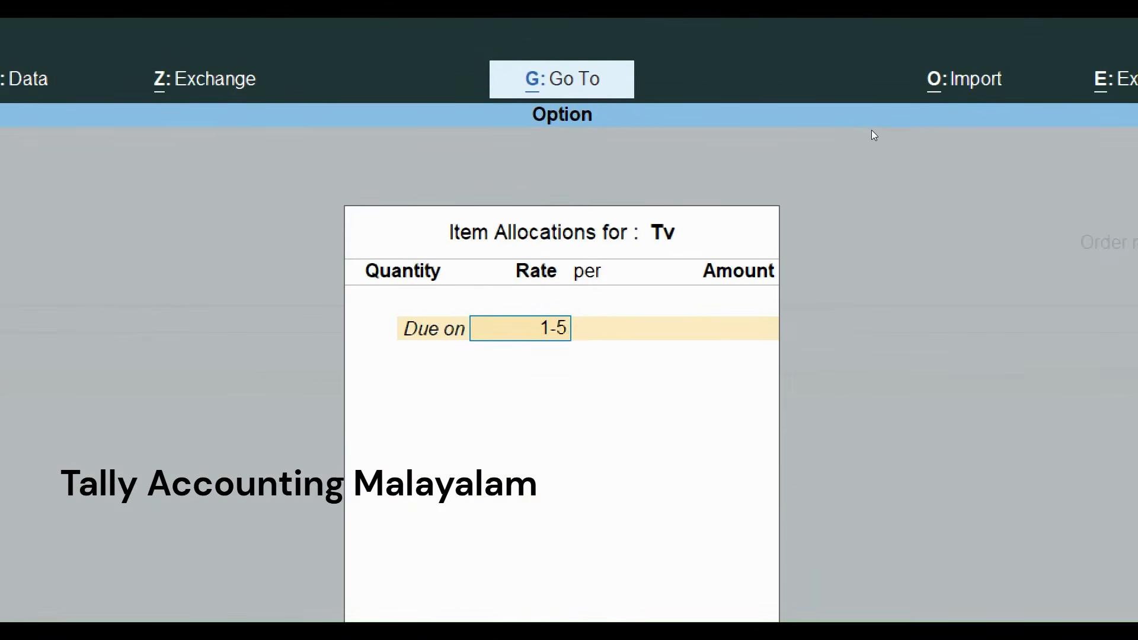
pyautogui.press('Return')
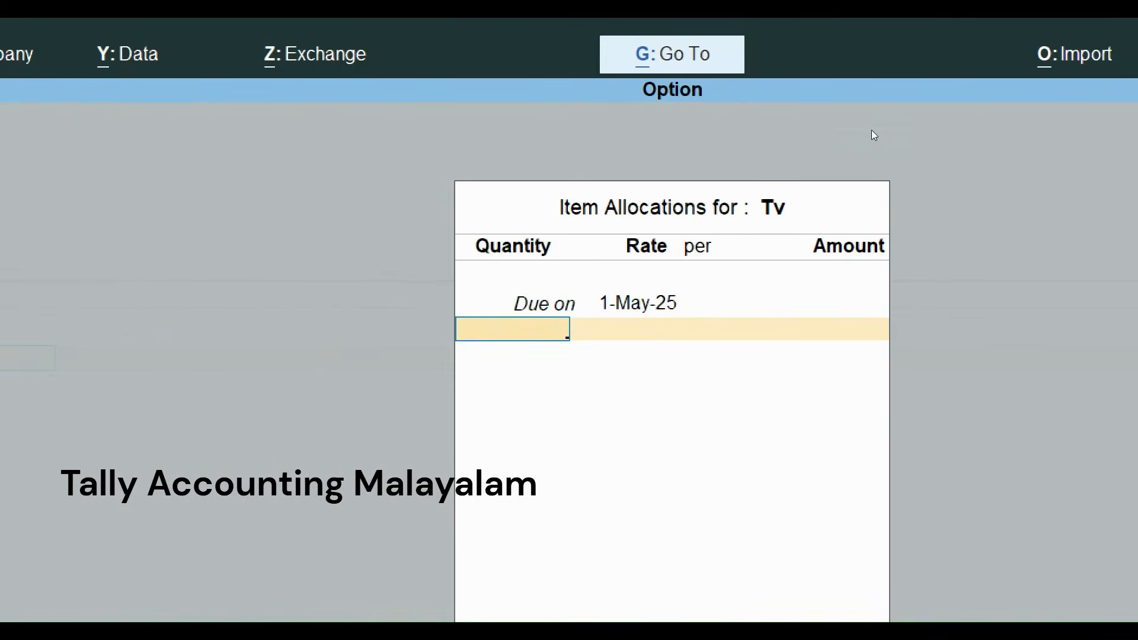
pyautogui.write('2')
pyautogui.press('Return')
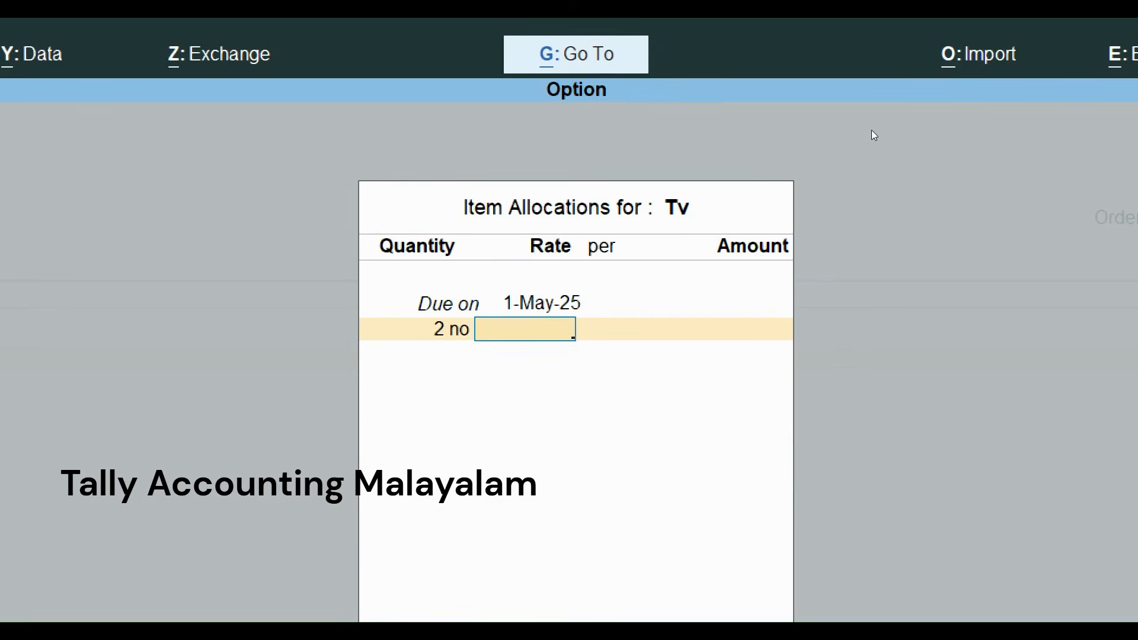
pyautogui.write('5000')
pyautogui.press('Return')
pyautogui.press('Return')
pyautogui.press('Return')
pyautogui.press('Return')
pyautogui.press('Return')
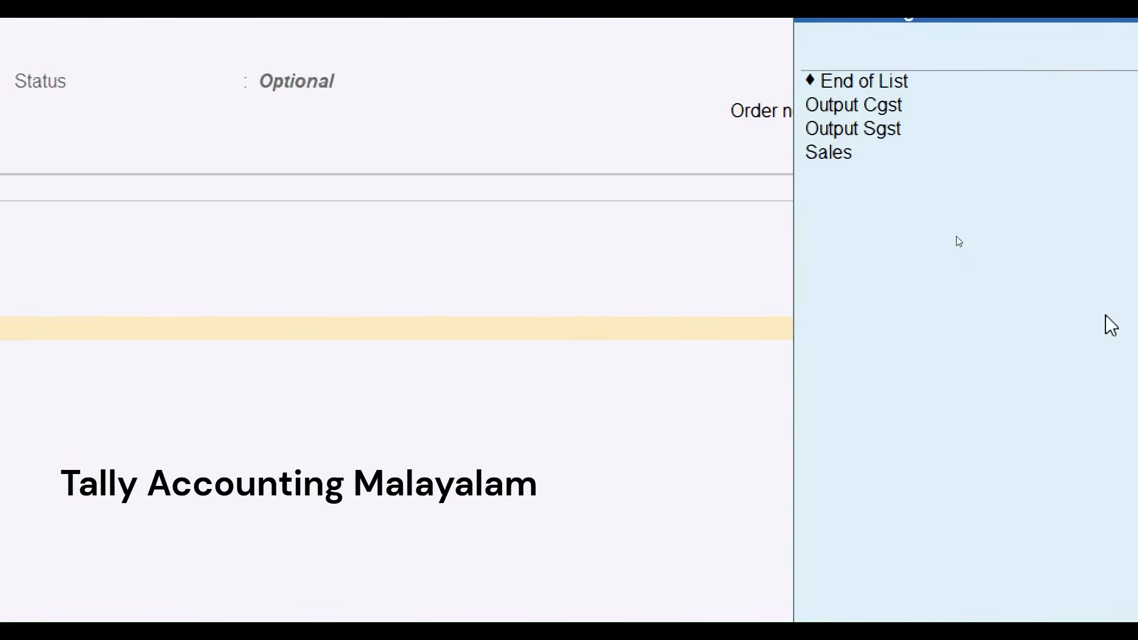
# Step: Add the Output Cgst and Output Sgst tax ledgers to the quotation and save it without a narration
pyautogui.click(841, 108)
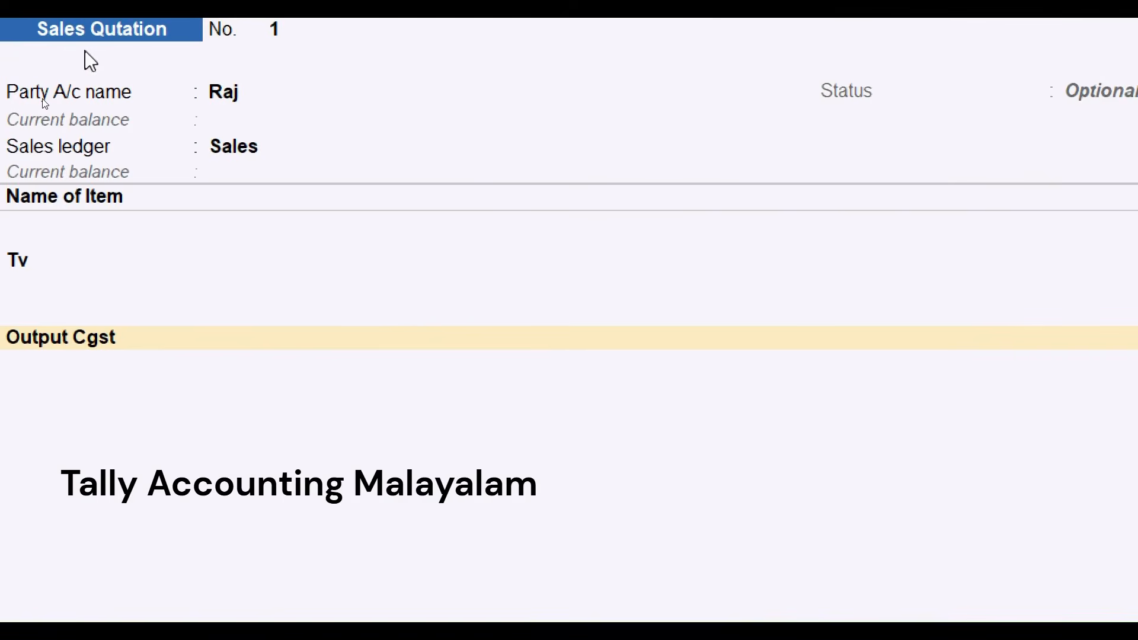
pyautogui.press('Return')
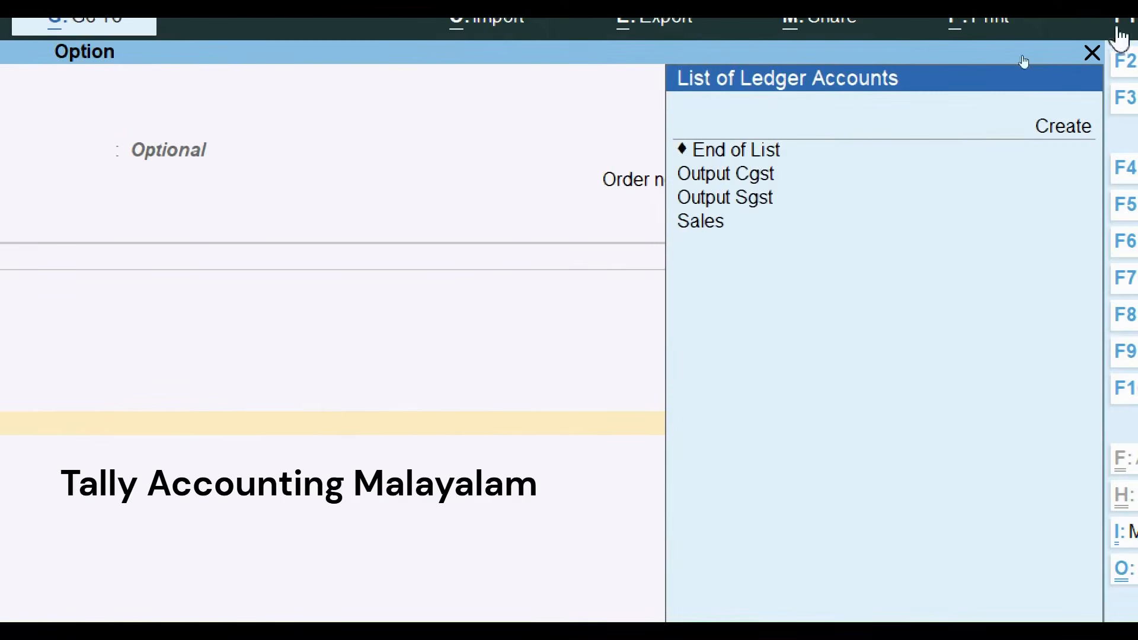
pyautogui.click(767, 214)
pyautogui.press('Return')
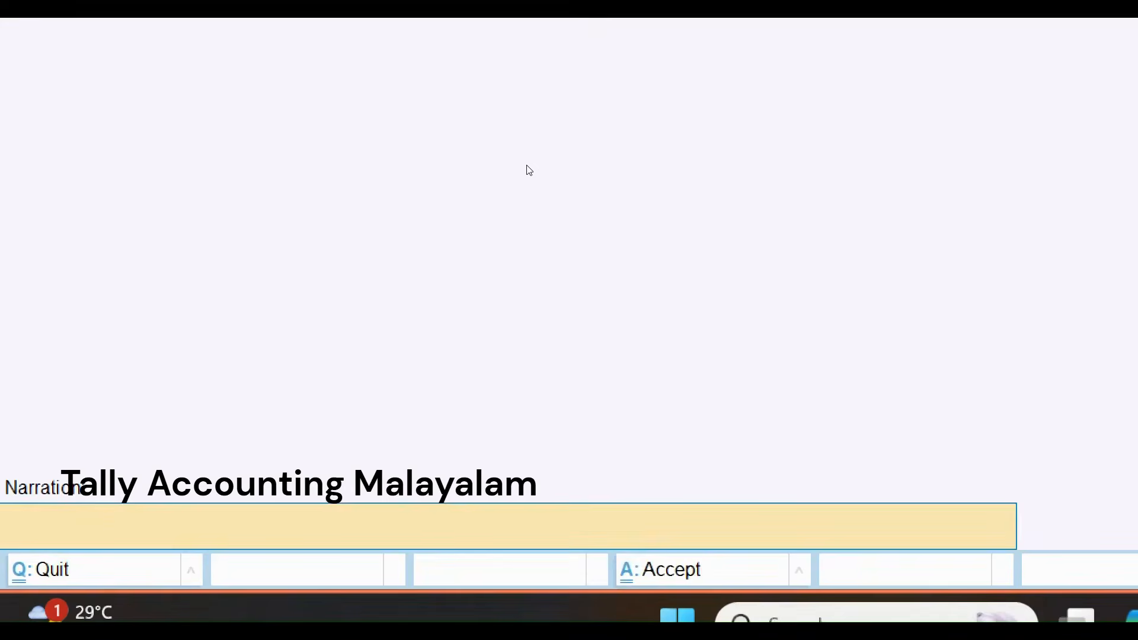
pyautogui.press('Return')
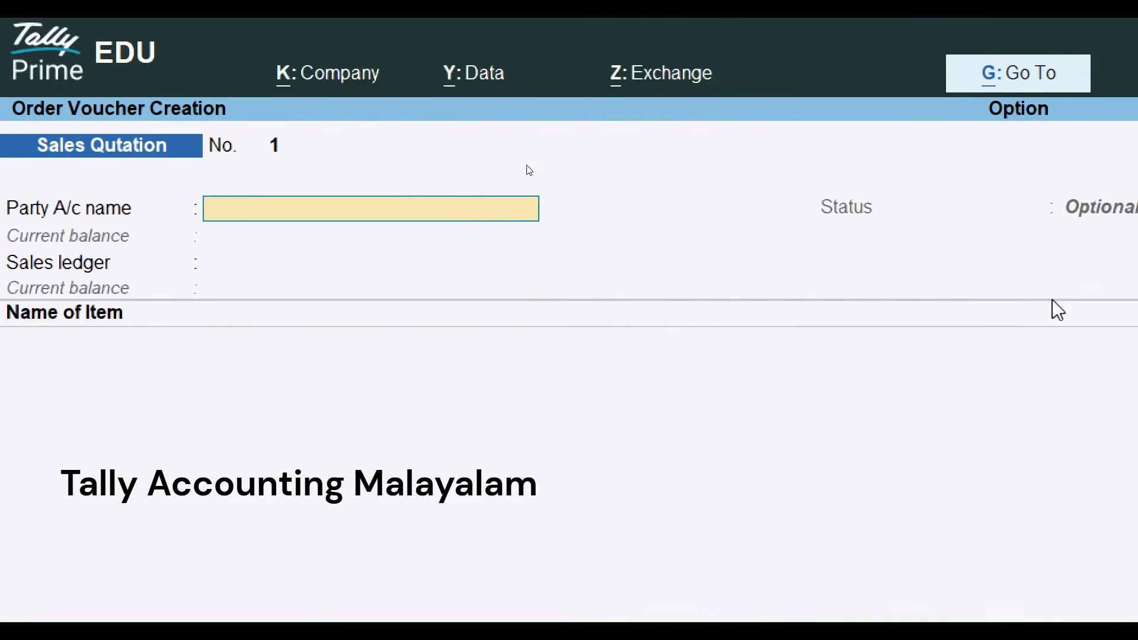
# Step: Leave voucher entry and open the Stock Summary report to examine the closing stock balance
pyautogui.press('Escape')
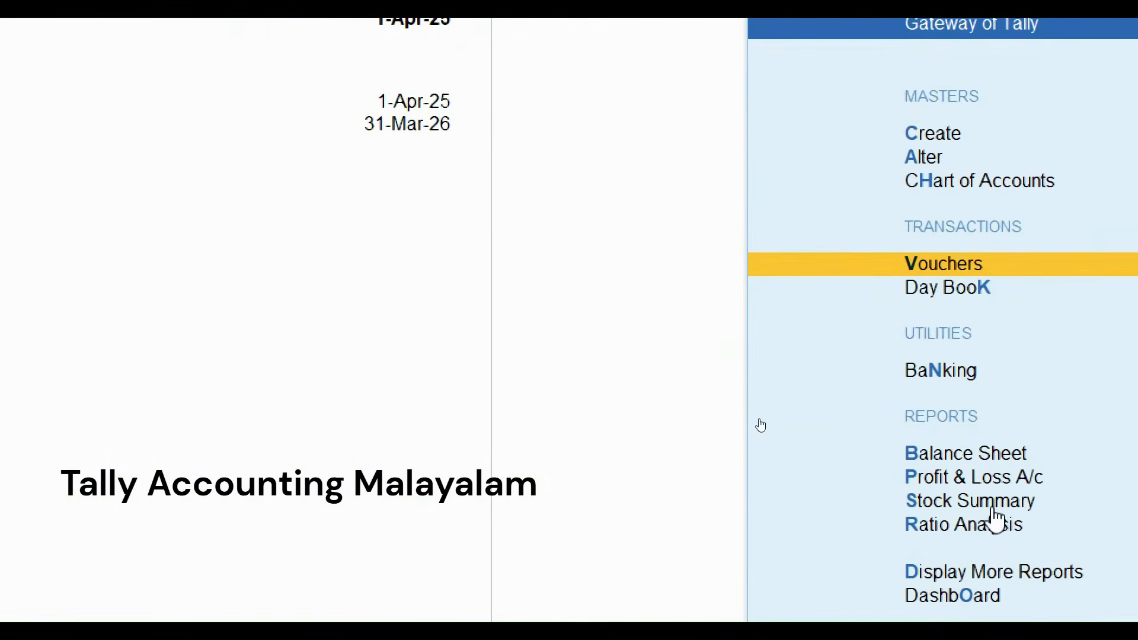
pyautogui.click(995, 502)
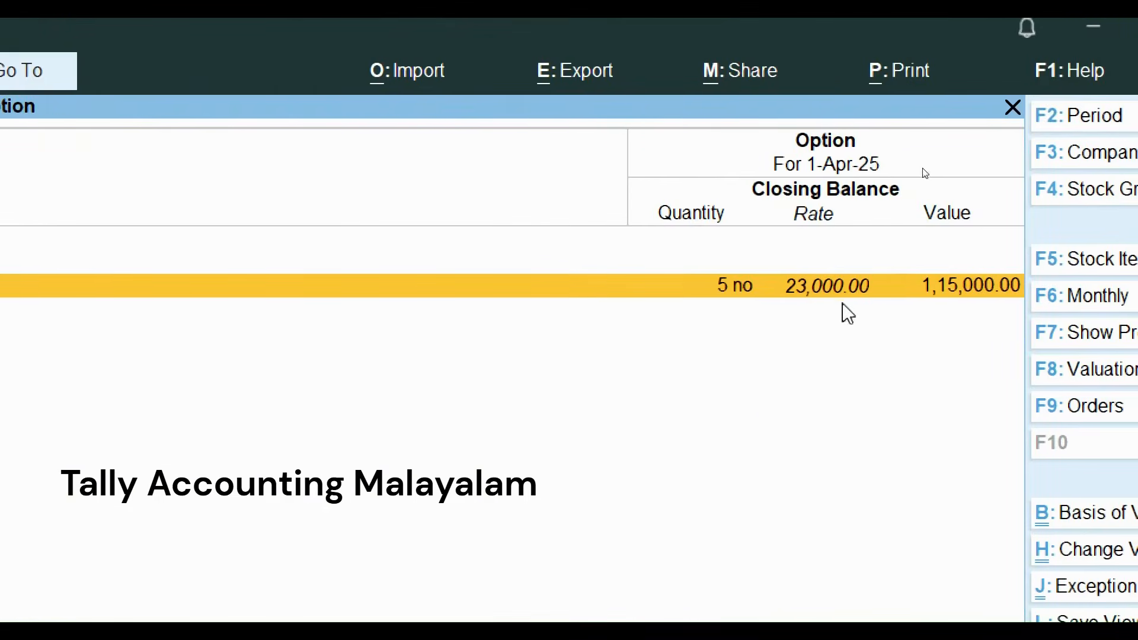
# Step: Examine the monthly stock movement of the Tv item, and return to the Gateway of Tally
pyautogui.click(736, 302)
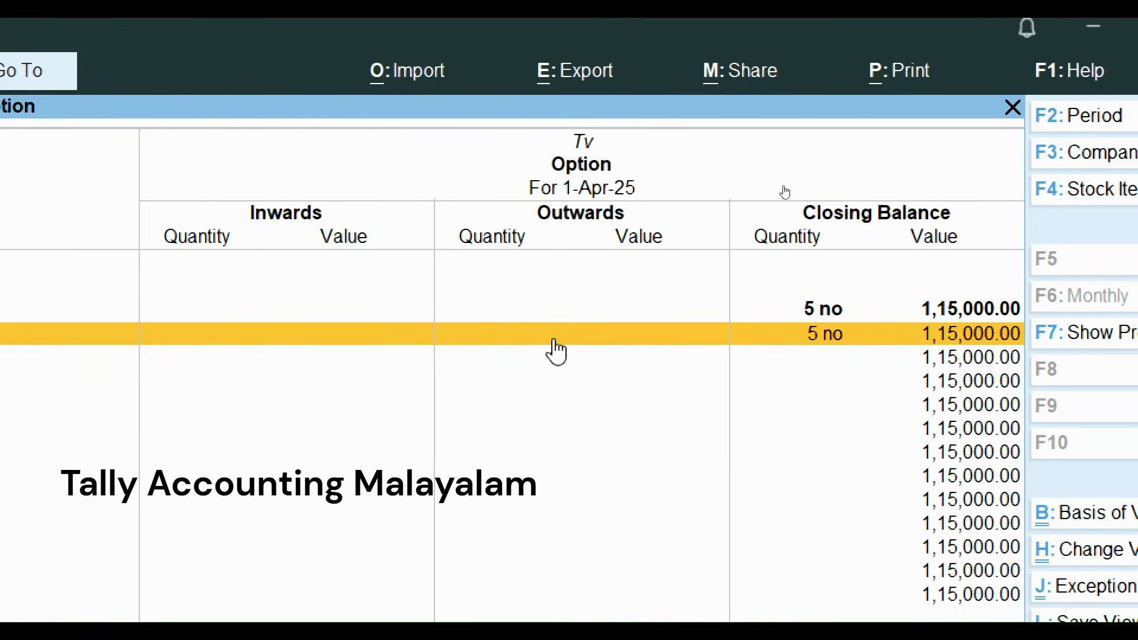
pyautogui.press('Escape')
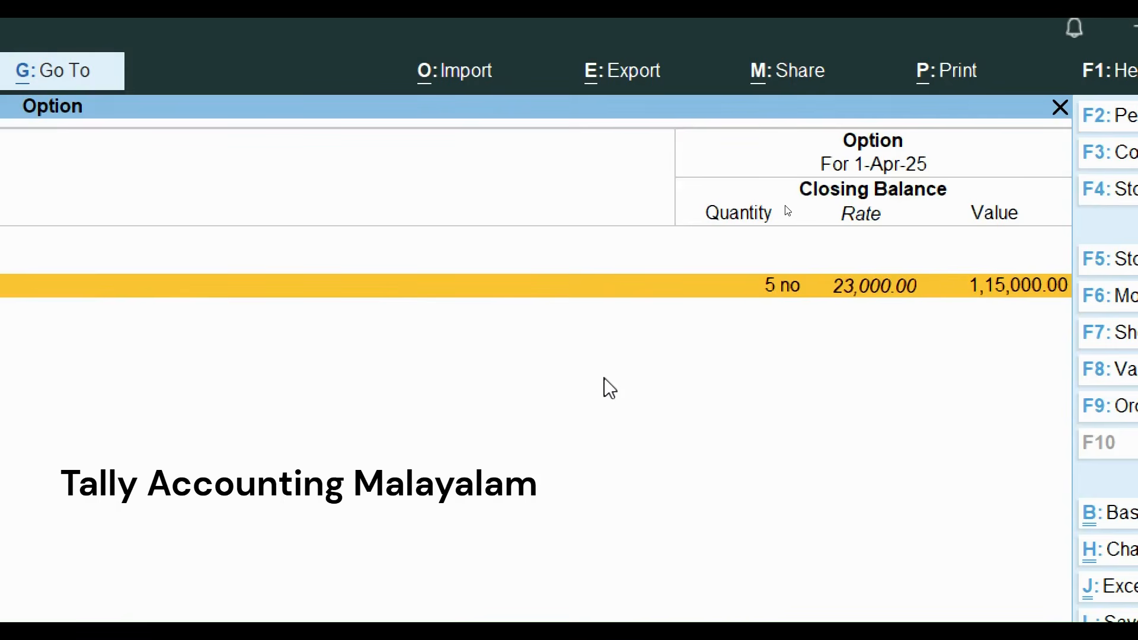
pyautogui.press('Escape')
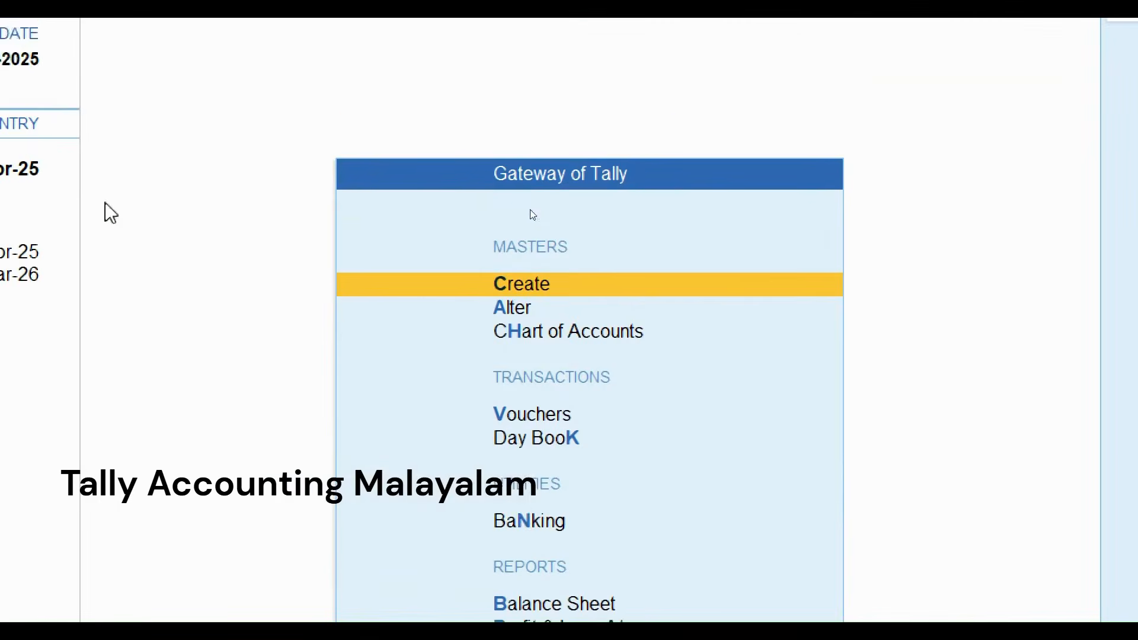
# Step: Open the optional sales quotation from the Day Book and examine its enlarged print preview
pyautogui.click(537, 439)
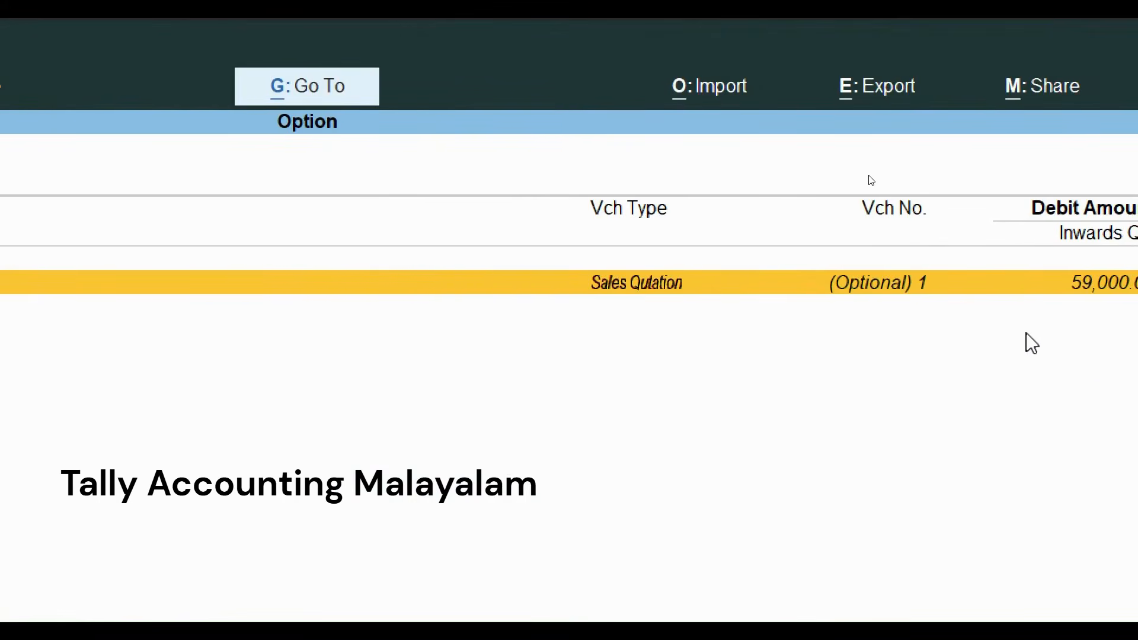
pyautogui.press('Return')
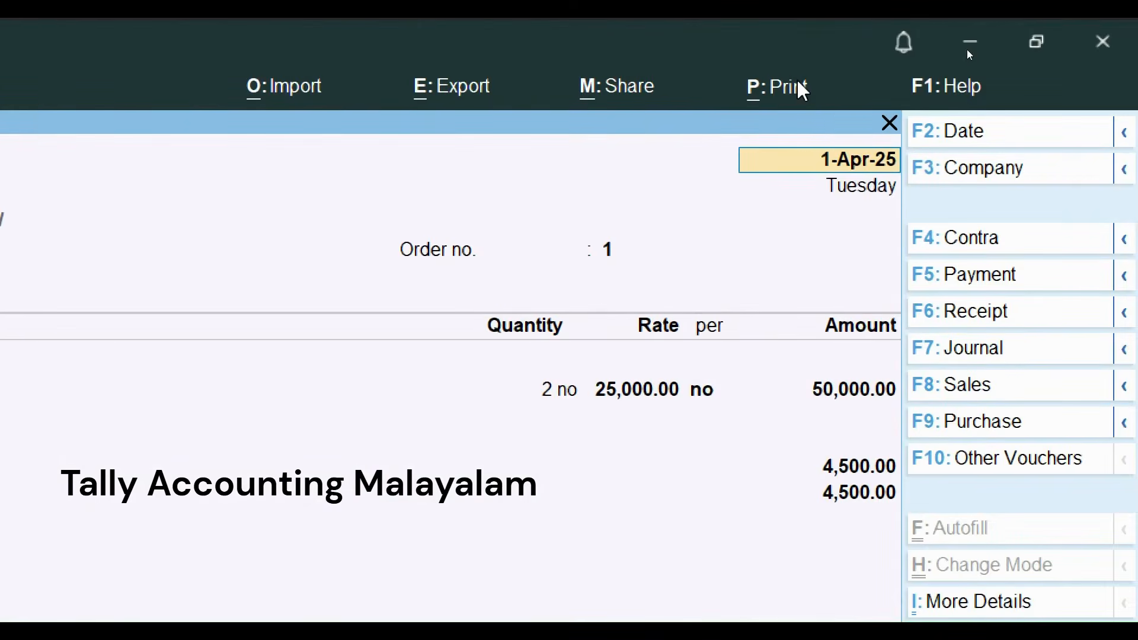
pyautogui.click(800, 88)
pyautogui.click(803, 181)
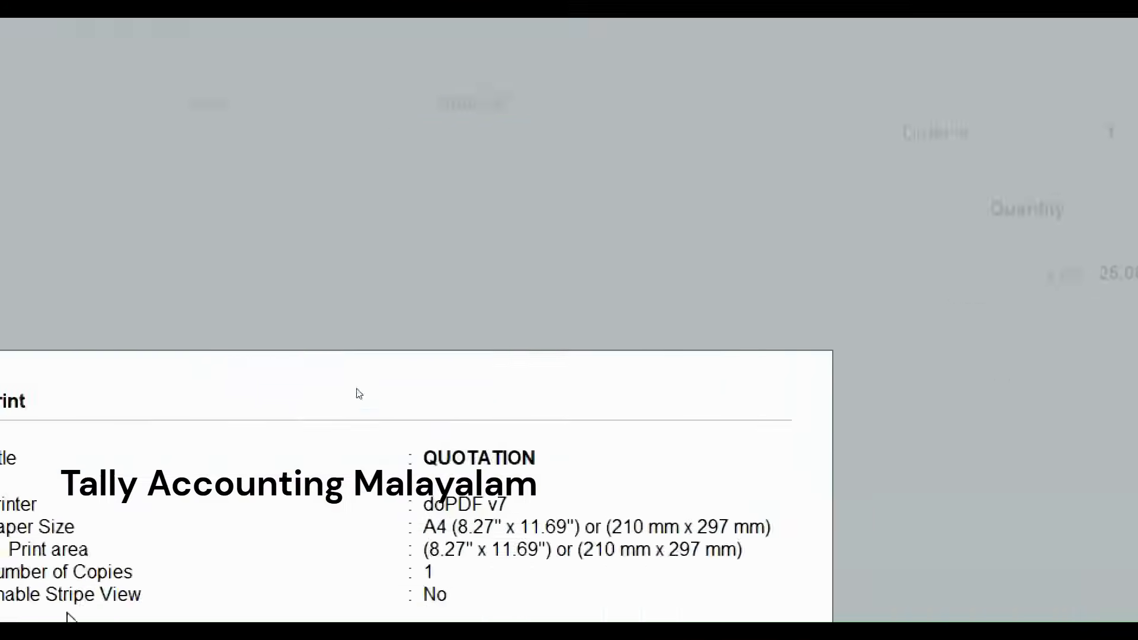
pyautogui.click(356, 516)
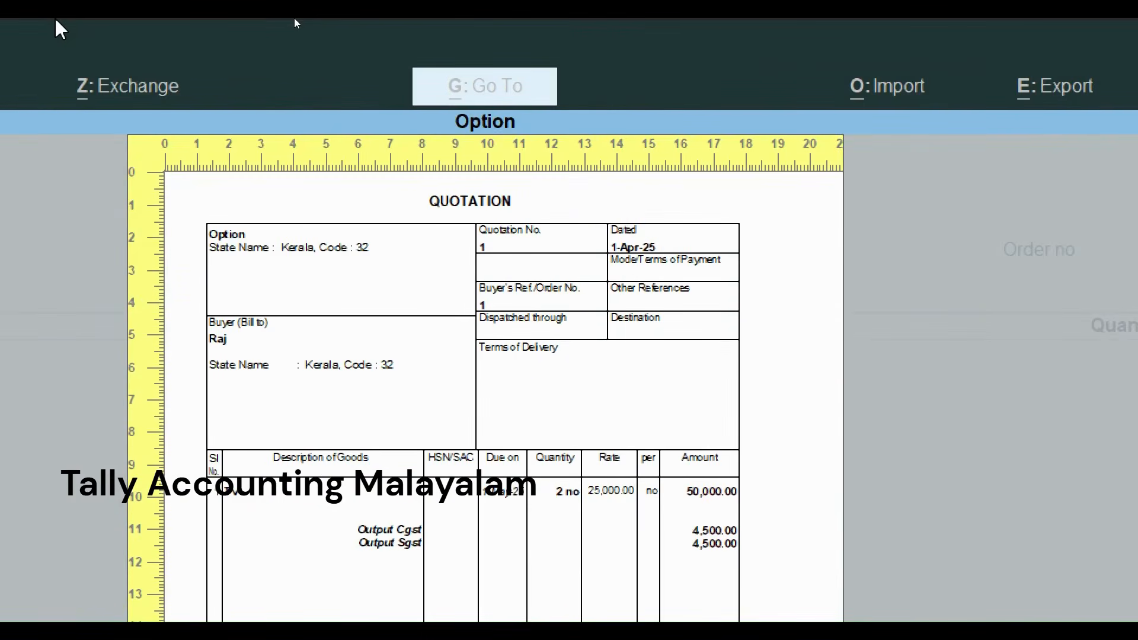
pyautogui.hotkey('alt', 'z')
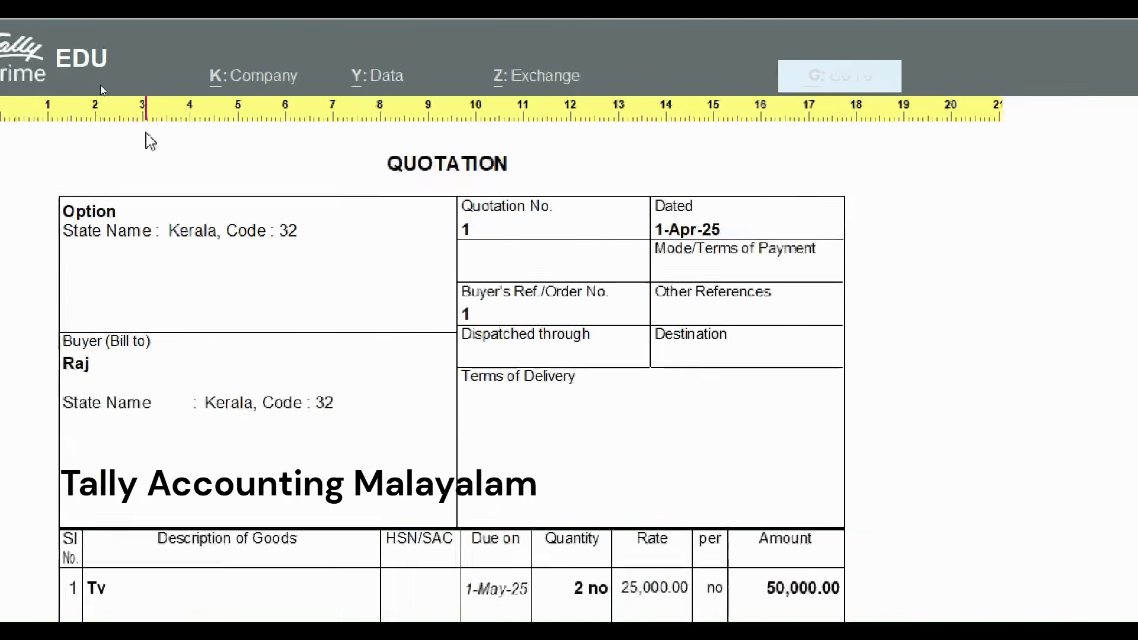
pyautogui.press('Escape')
pyautogui.press('Escape')
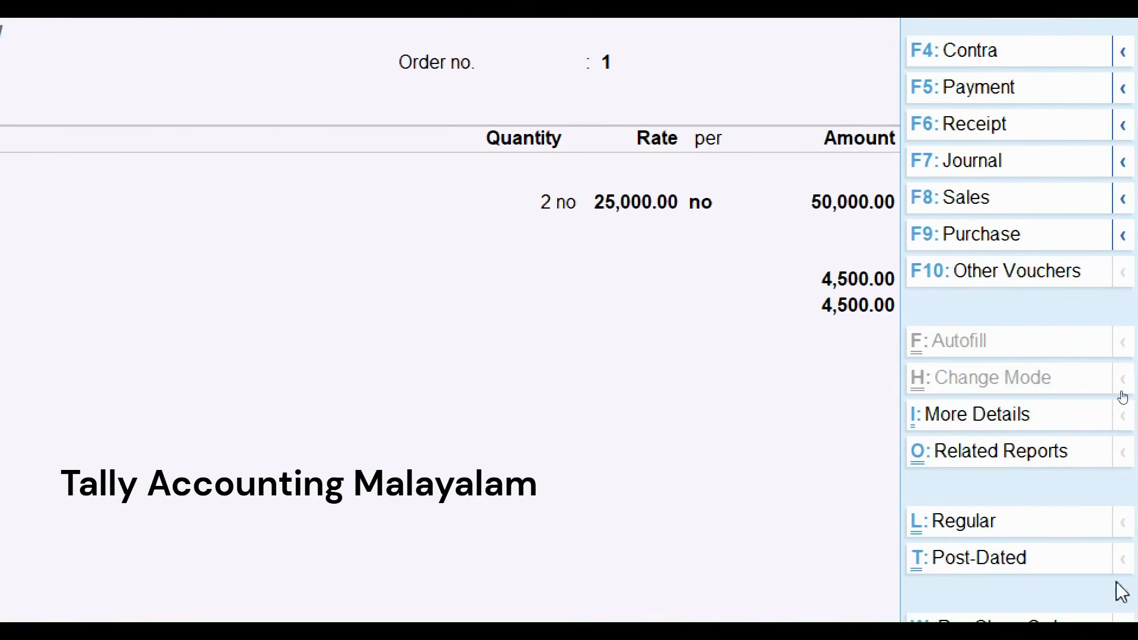
# Step: Convert the optional quotation to a regular voucher and check its print preview
pyautogui.click(981, 531)
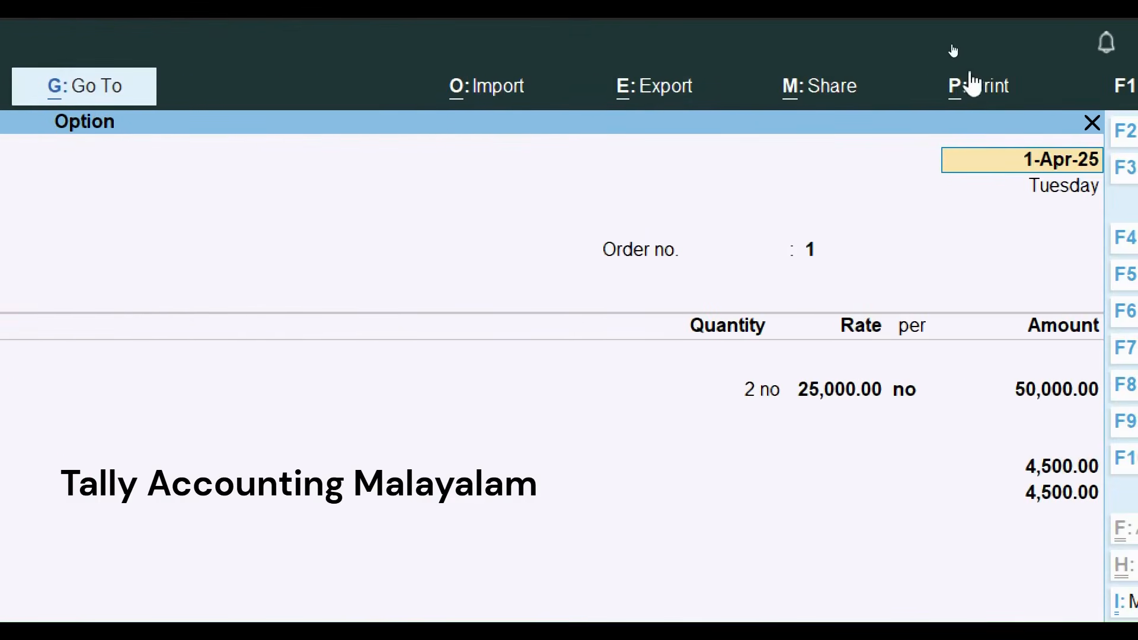
pyautogui.click(975, 91)
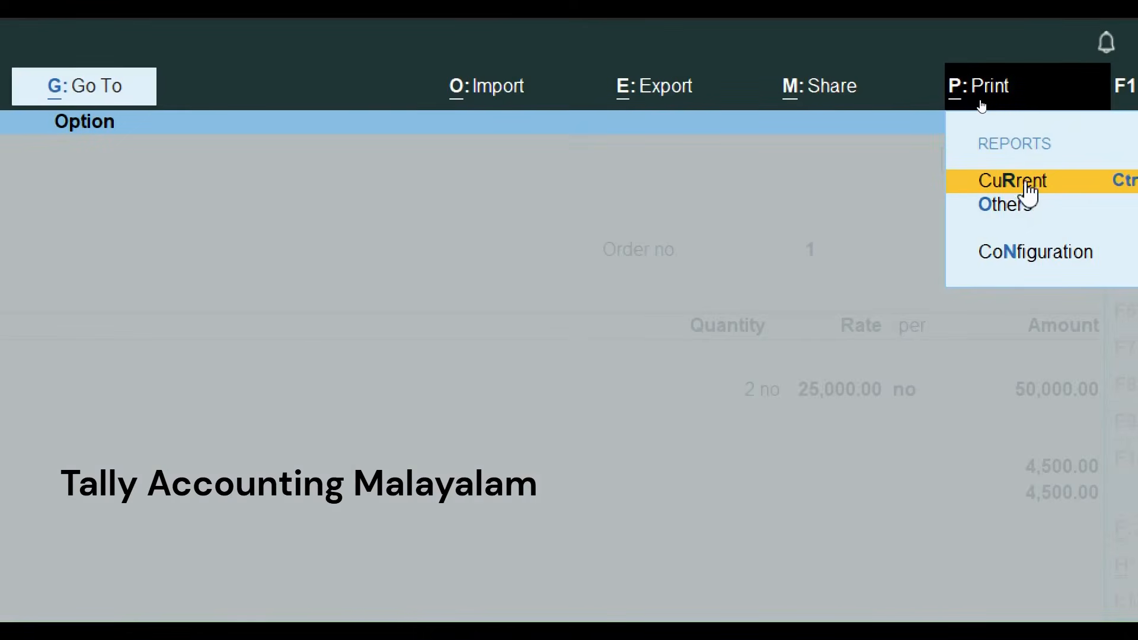
pyautogui.click(1022, 184)
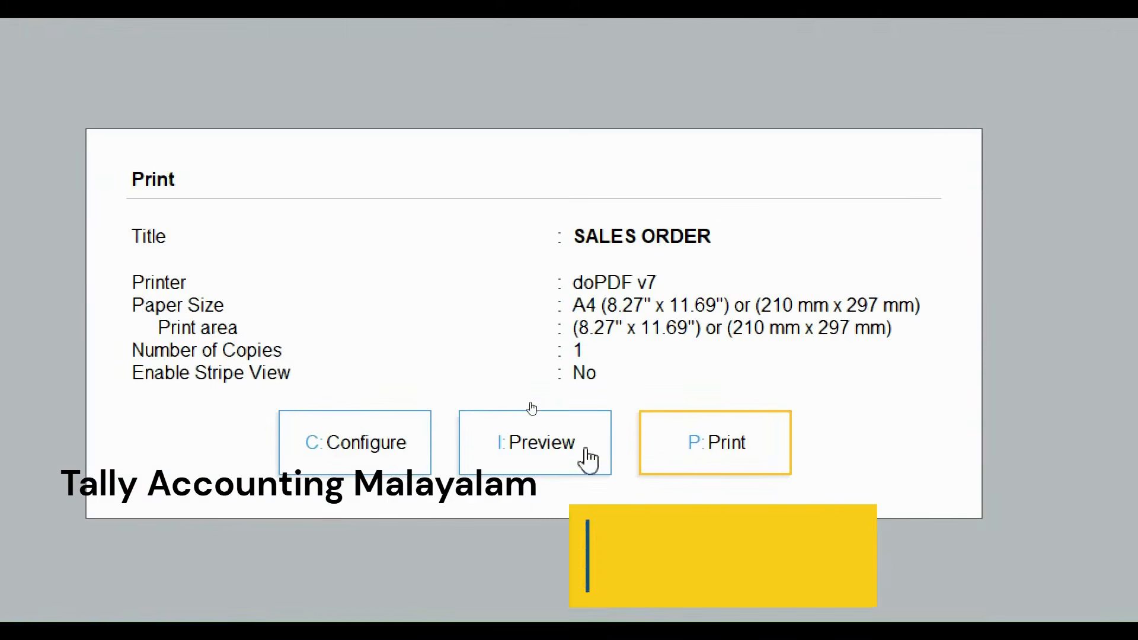
pyautogui.click(564, 461)
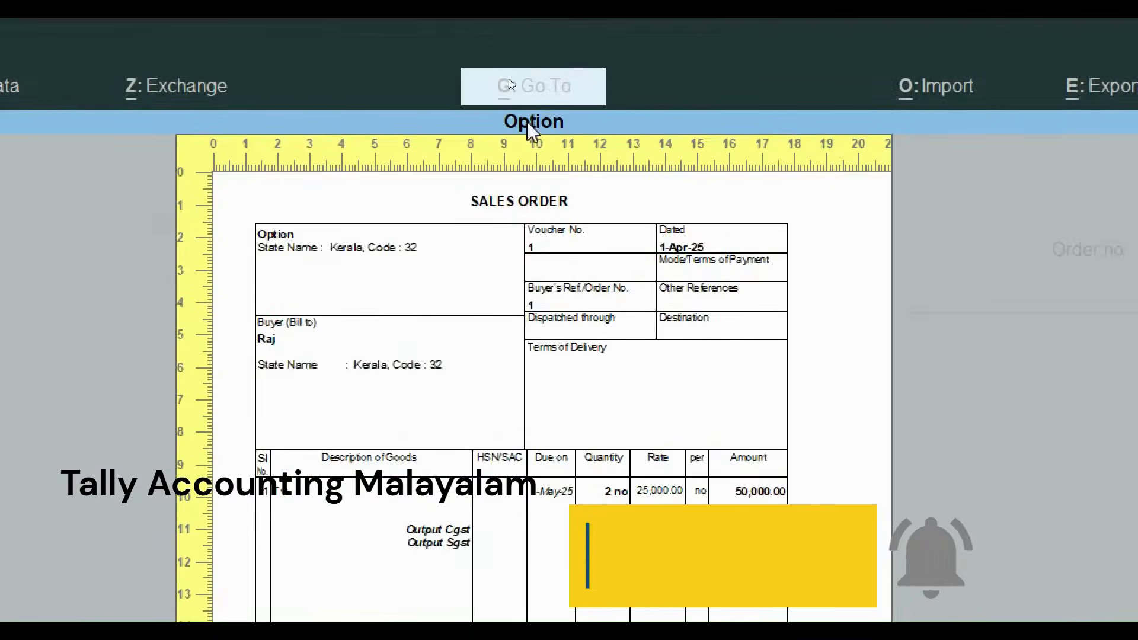
pyautogui.click(531, 140)
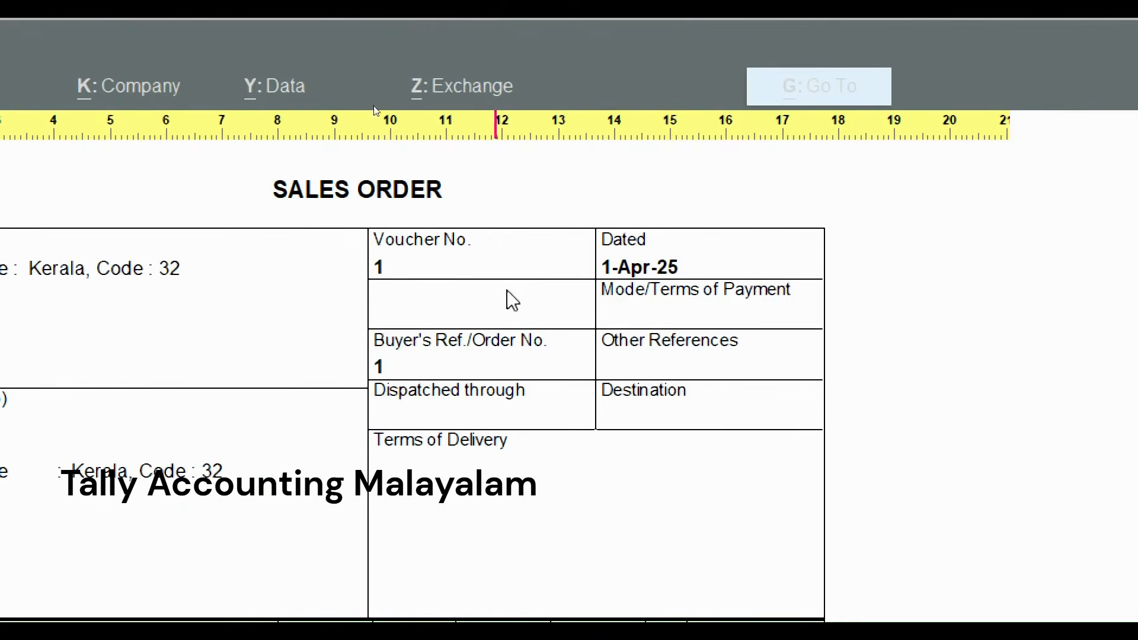
pyautogui.press('Escape')
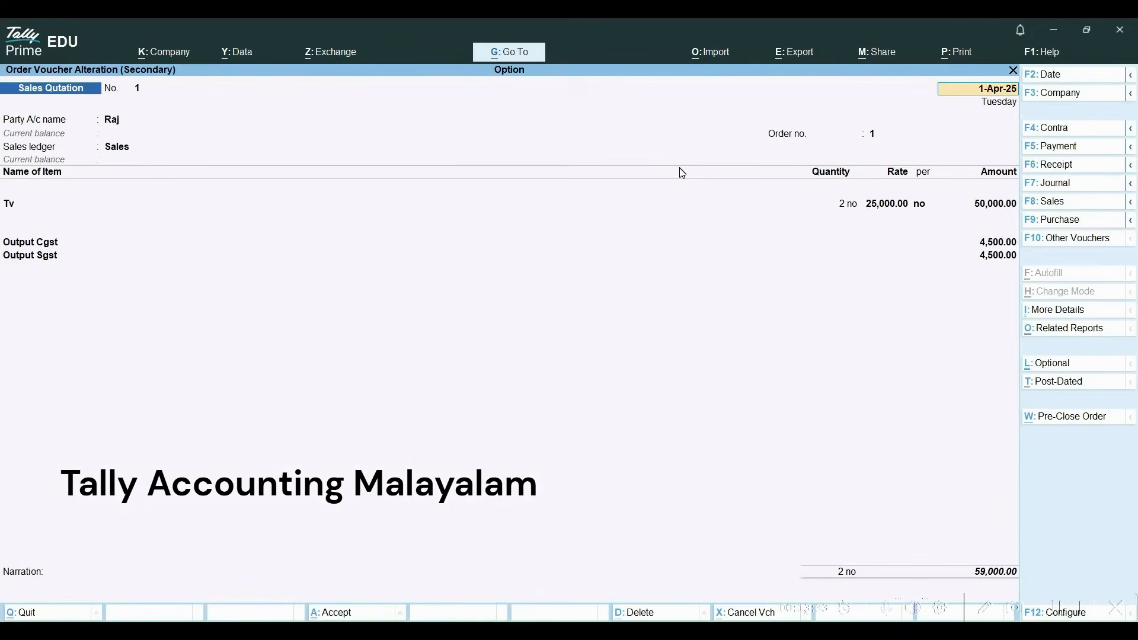
# Step: Leave the Day Book and start a Sales voucher with the quotation's customer as the party account
pyautogui.press('Escape')
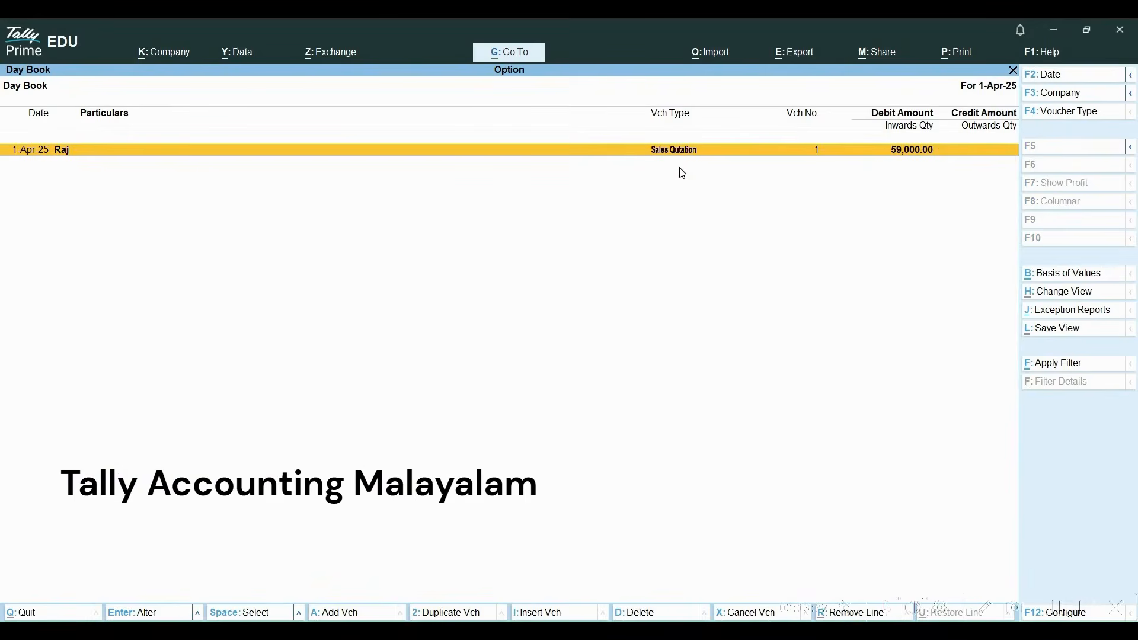
pyautogui.press('Escape')
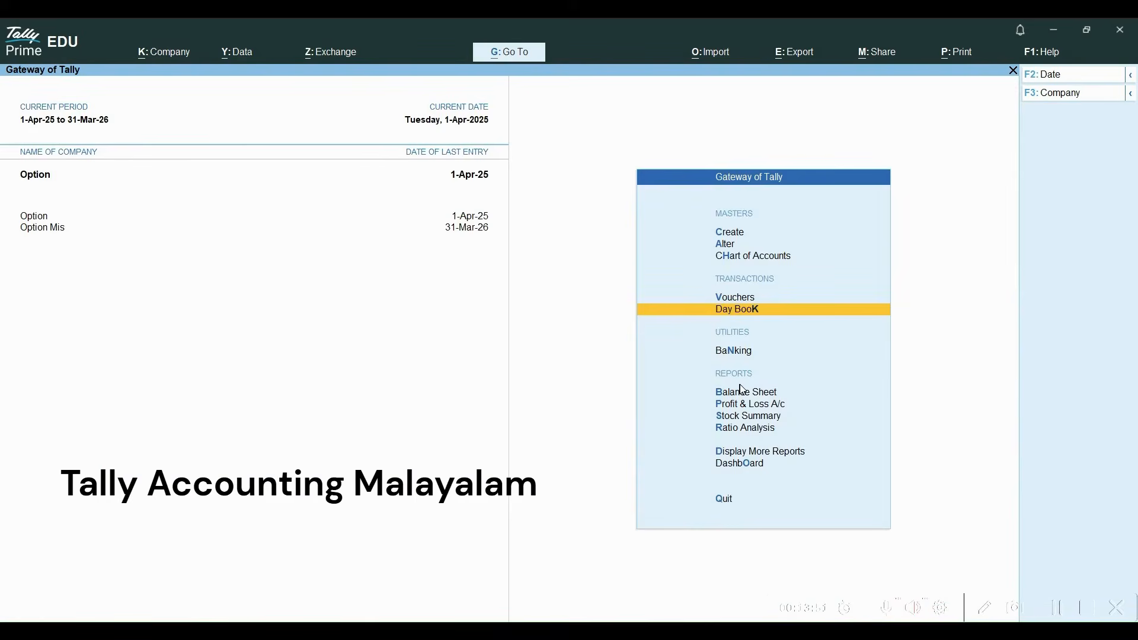
pyautogui.press('Up')
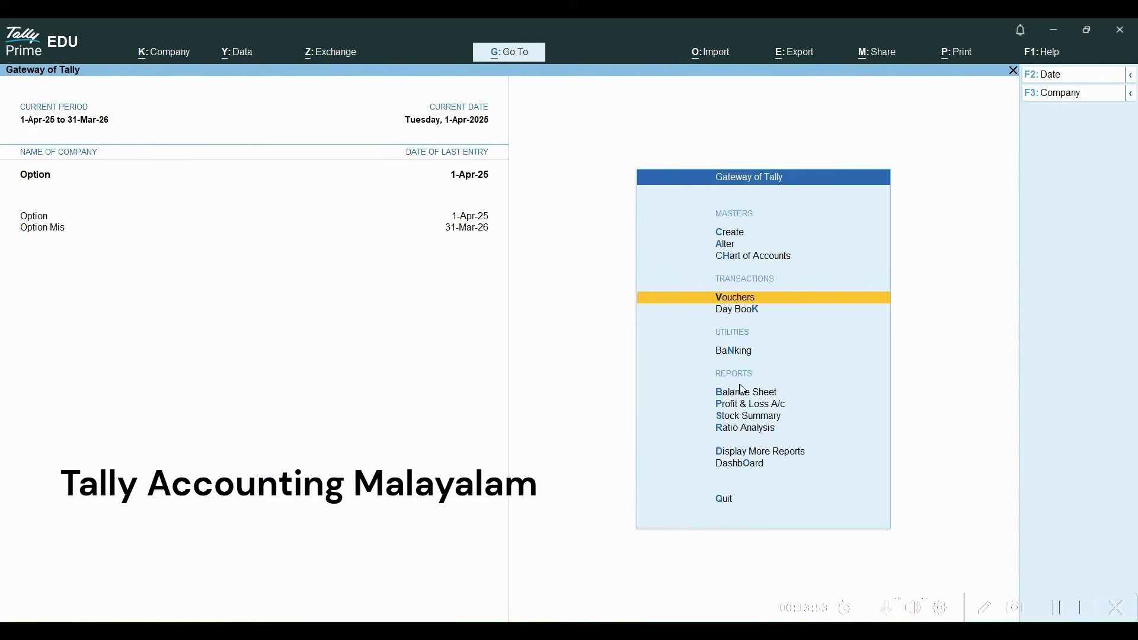
pyautogui.press('Return')
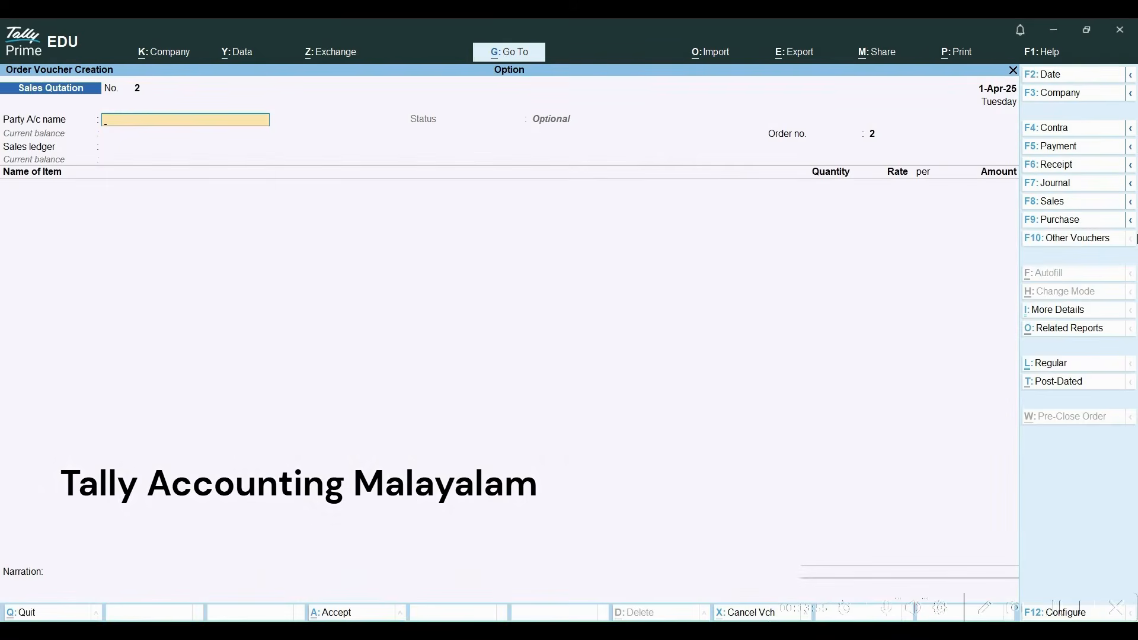
pyautogui.click(1043, 202)
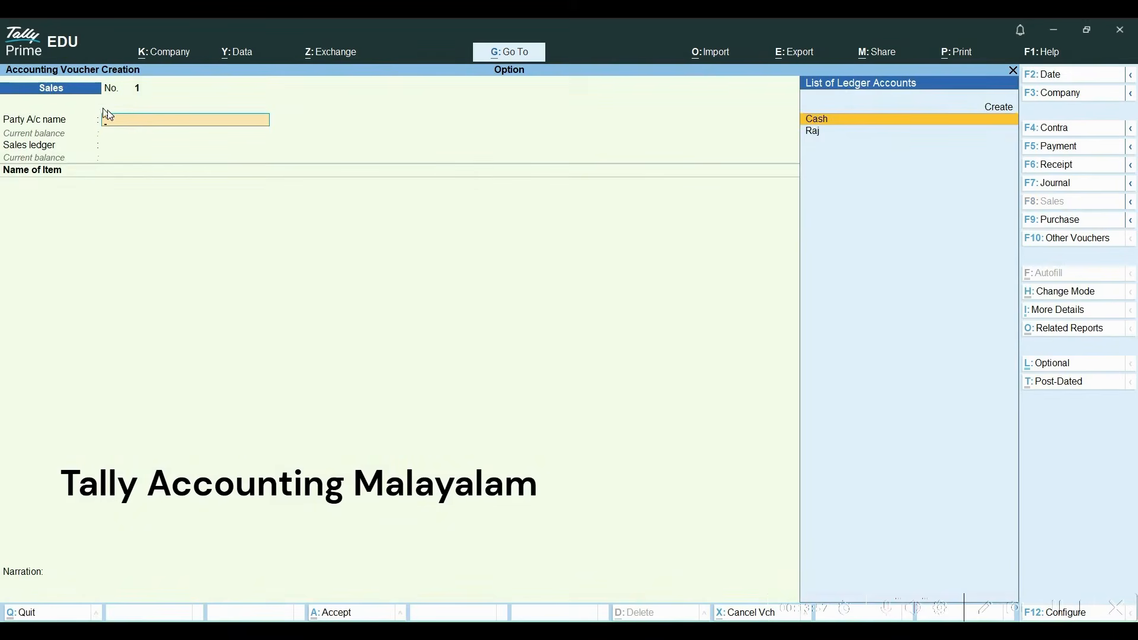
pyautogui.press('Down')
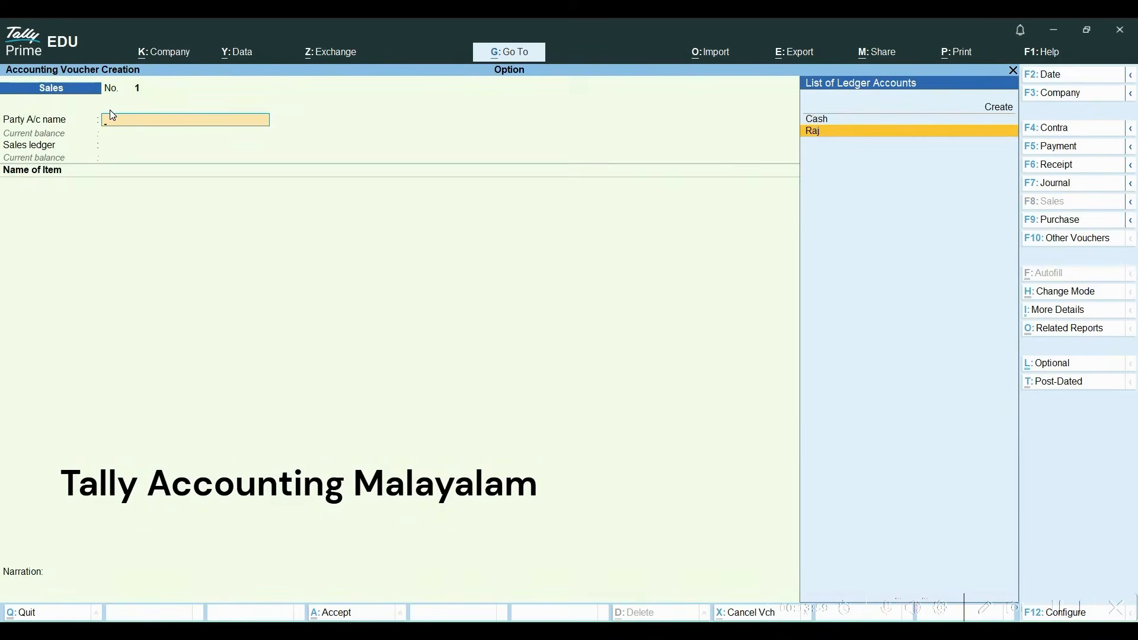
pyautogui.press('Return')
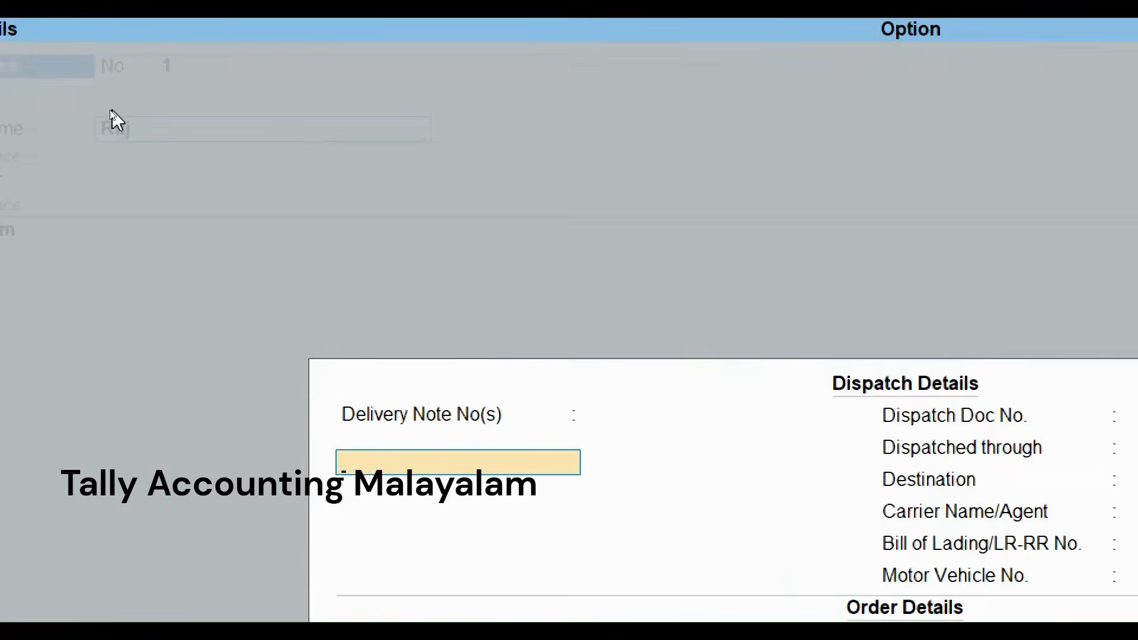
# Step: Leave the delivery note and dispatch details blank, and link the sales voucher to order number 1
pyautogui.press('Return')
pyautogui.press('Return')
pyautogui.press('Return')
pyautogui.press('Return')
pyautogui.press('Return')
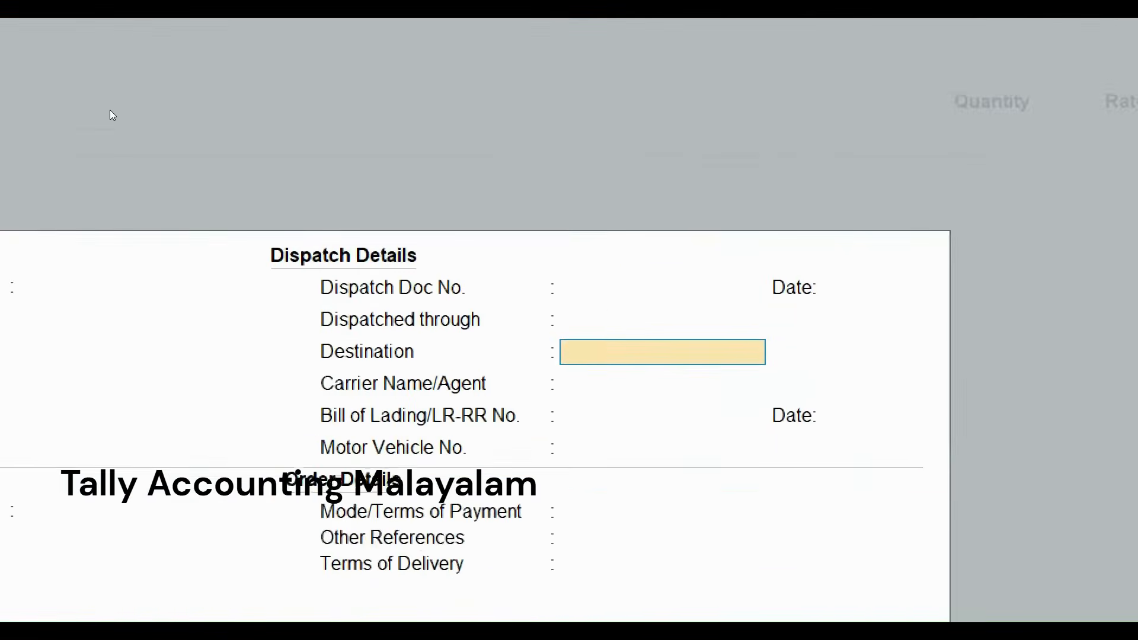
pyautogui.press('Return')
pyautogui.press('Return')
pyautogui.press('Return')
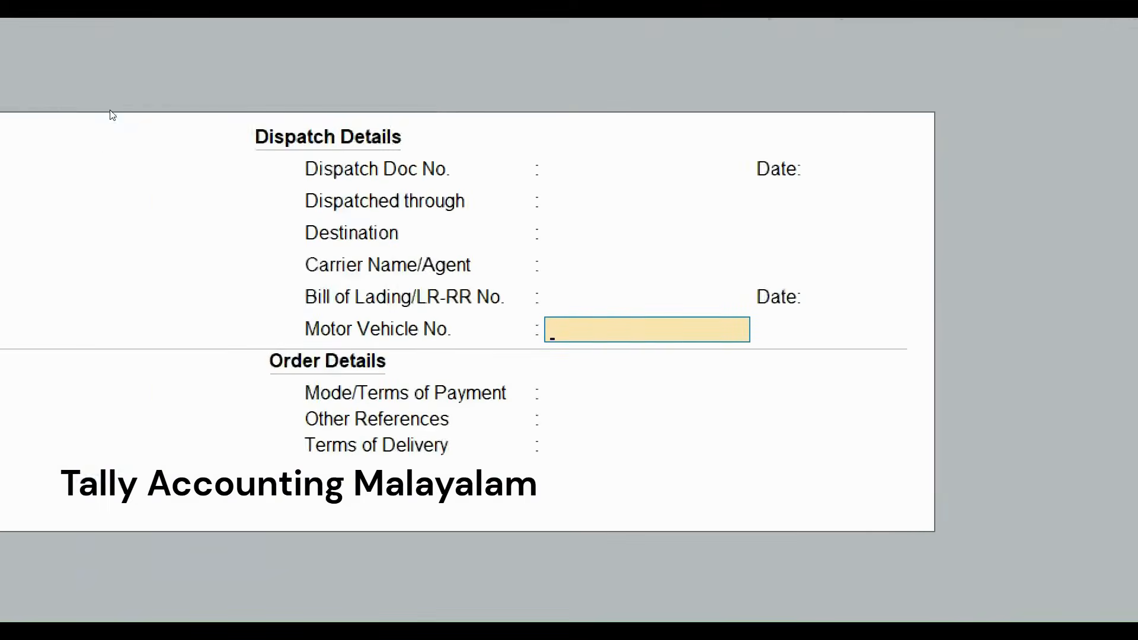
pyautogui.press('Return')
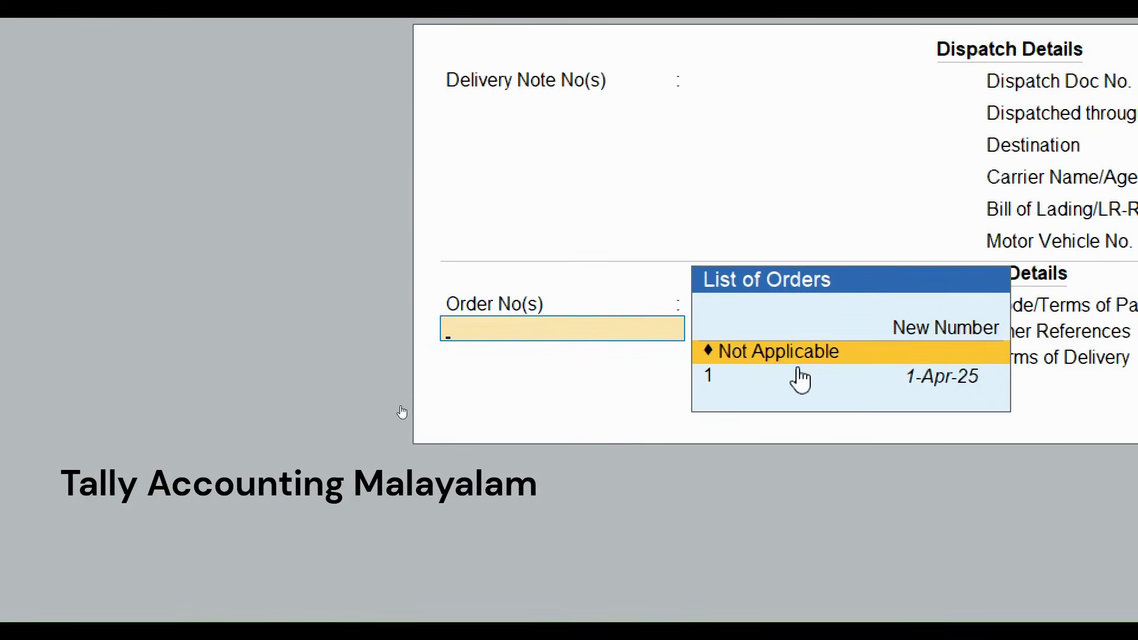
pyautogui.press('Down')
pyautogui.press('Return')
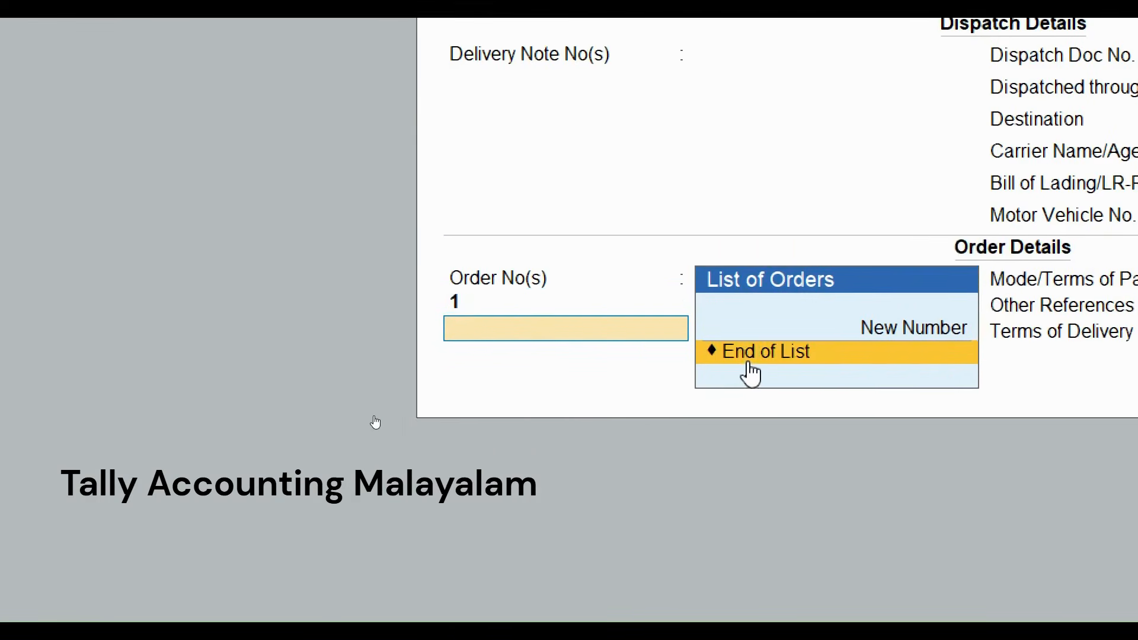
# Step: End the order list and leave the payment terms, other references and terms of delivery blank
pyautogui.press('Return')
pyautogui.press('Return')
pyautogui.press('Return')
pyautogui.press('Return')
pyautogui.press('Return')
pyautogui.press('Return')
pyautogui.press('Return')
pyautogui.press('Return')
pyautogui.press('Return')
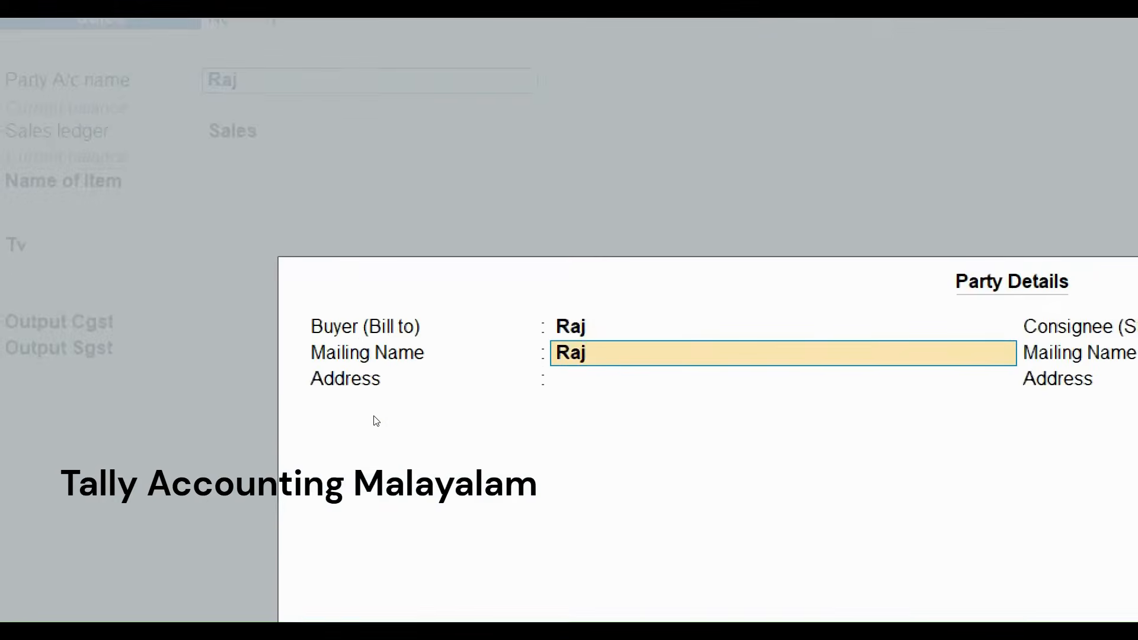
# Step: Accept the default buyer and consignee details for the sales voucher
pyautogui.press('Return')
pyautogui.press('Return')
pyautogui.press('Return')
pyautogui.press('Return')
pyautogui.press('Return')
pyautogui.press('Return')
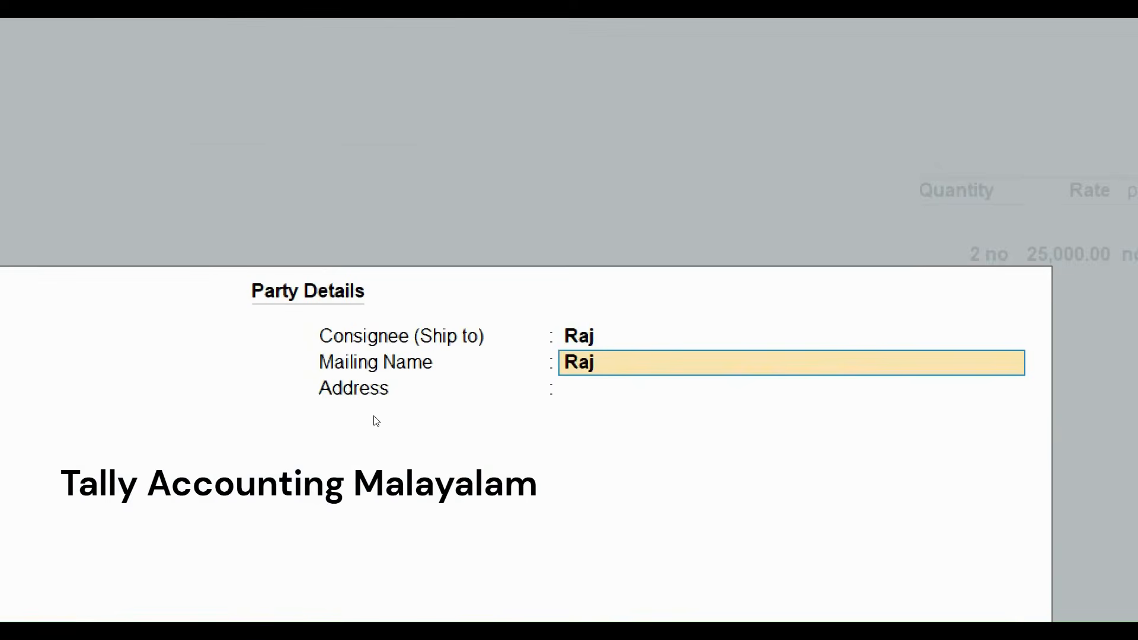
pyautogui.press('Return')
pyautogui.press('Return')
pyautogui.press('Return')
pyautogui.press('Return')
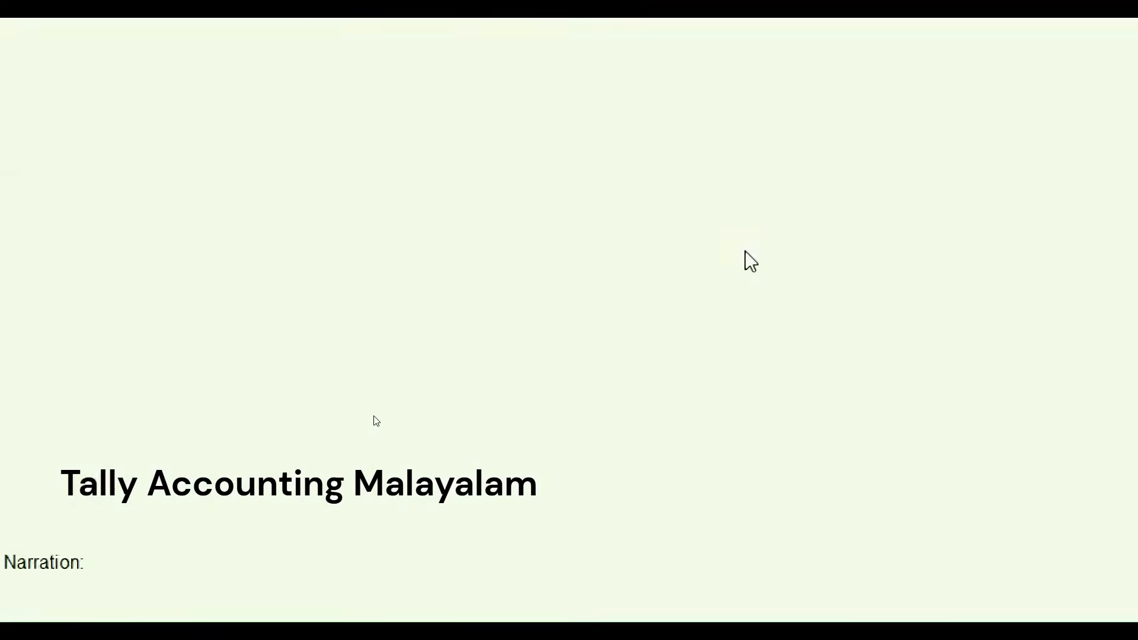
# Step: Accept the Tv item allocation against order 1, with quantity 2 no and rate 25,000
pyautogui.press('Return')
pyautogui.press('Return')
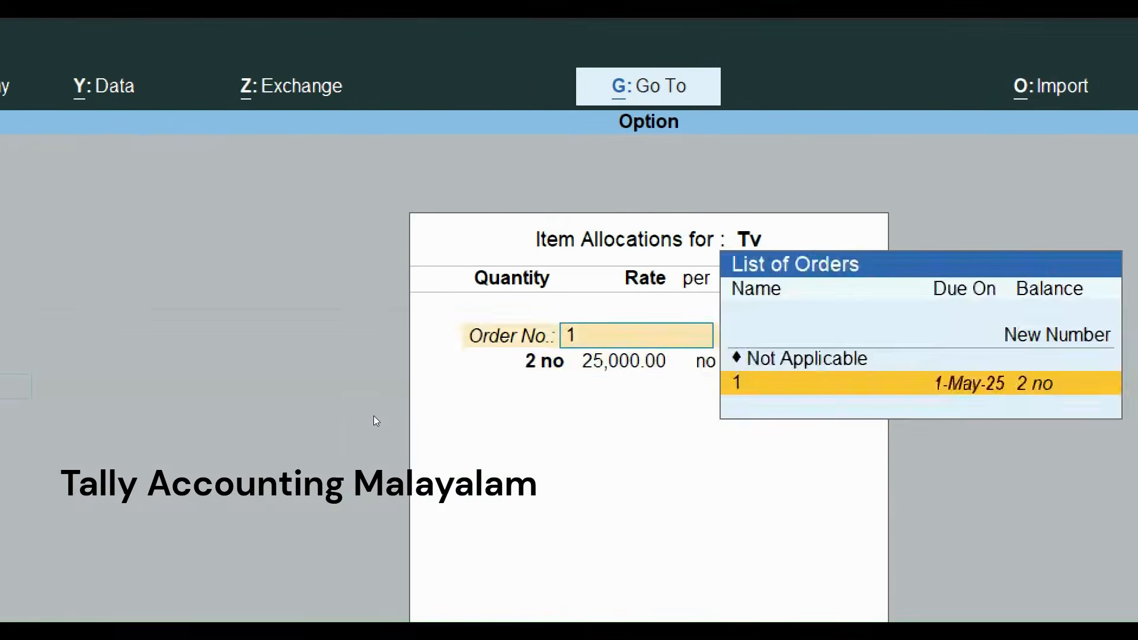
pyautogui.press('Return')
pyautogui.press('Return')
pyautogui.press('Return')
pyautogui.press('Return')
pyautogui.press('Return')
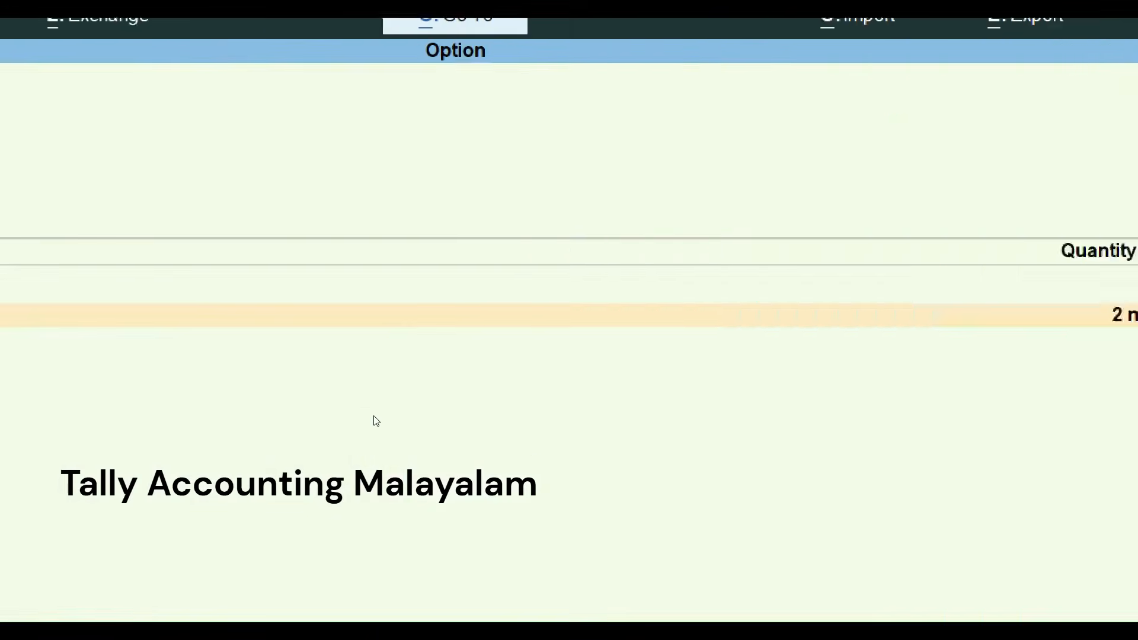
# Step: Accept the Output Cgst and Output Sgst tax ledgers carried over from the order
pyautogui.press('Return')
pyautogui.press('Return')
pyautogui.press('Return')
pyautogui.press('Return')
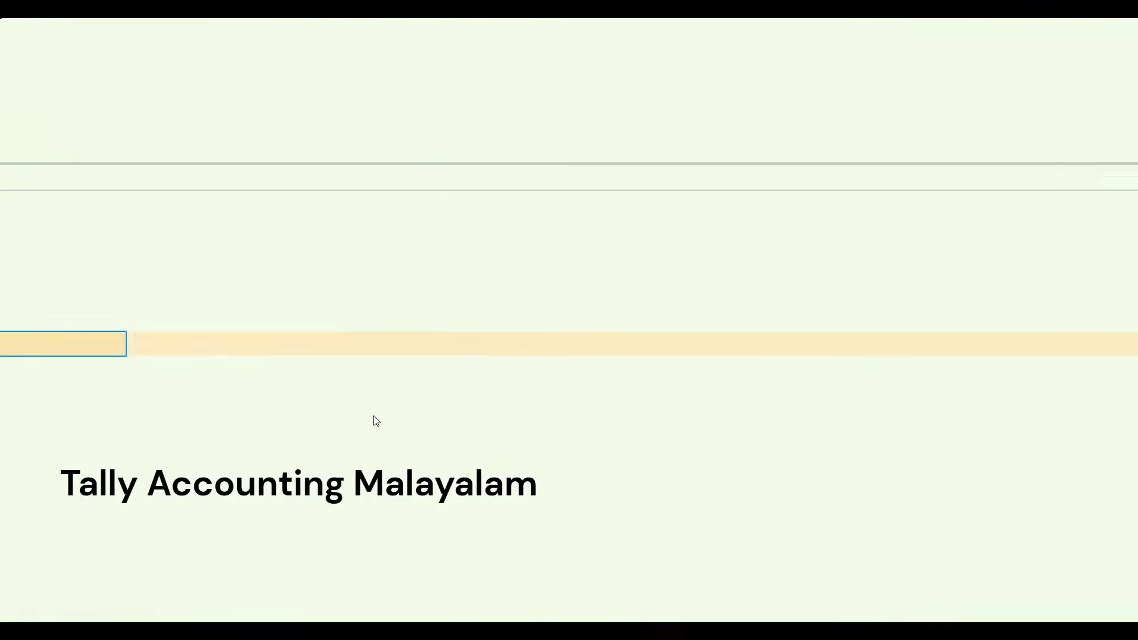
pyautogui.press('Return')
pyautogui.press('Return')
# Step: Leave the e-Way Bill details blank and accept the additional details for the local taxable sale
pyautogui.press('Return')
pyautogui.press('Return')
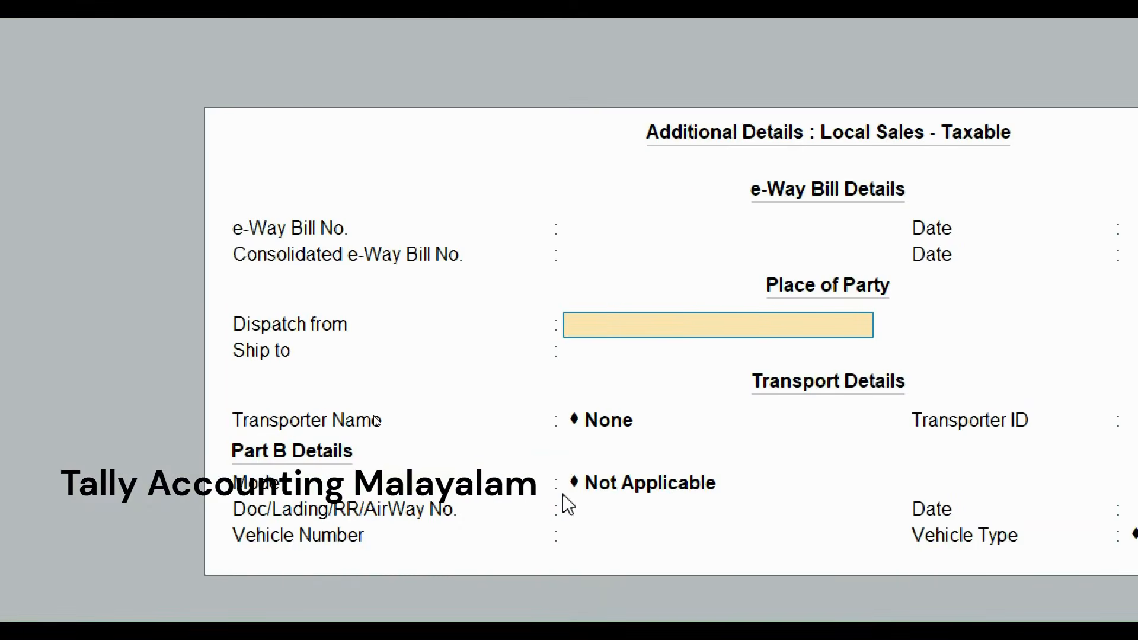
pyautogui.press('Return')
pyautogui.press('Return')
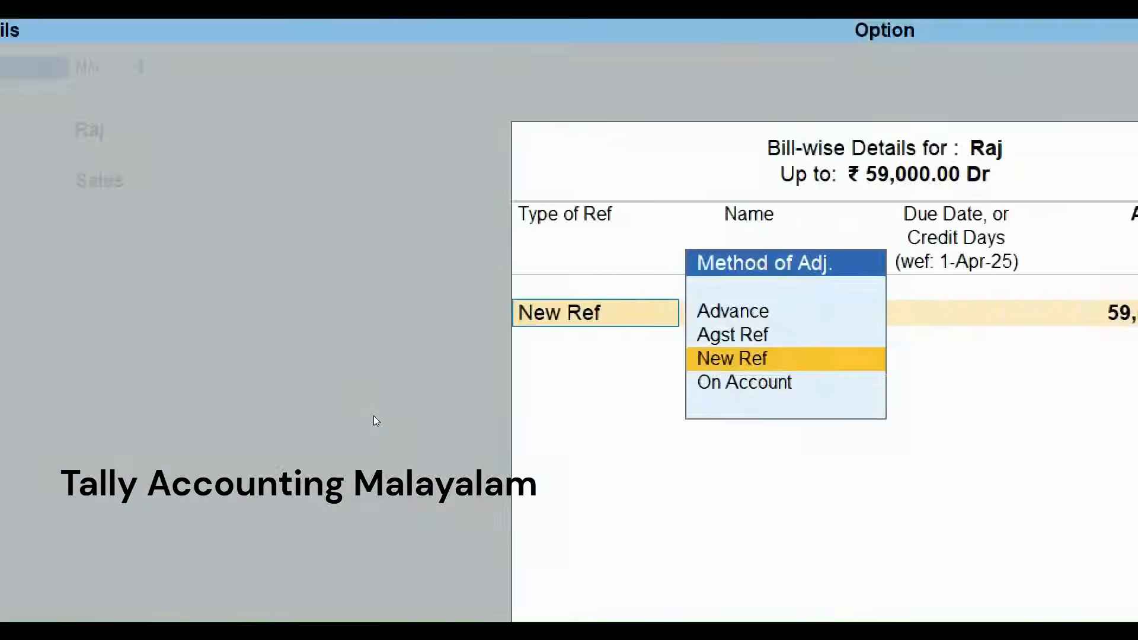
# Step: Allocate the customer's bill-wise amount of 59,000 as a New Ref
pyautogui.press('Return')
pyautogui.press('Return')
pyautogui.press('Return')
pyautogui.press('Return')
pyautogui.press('Return')
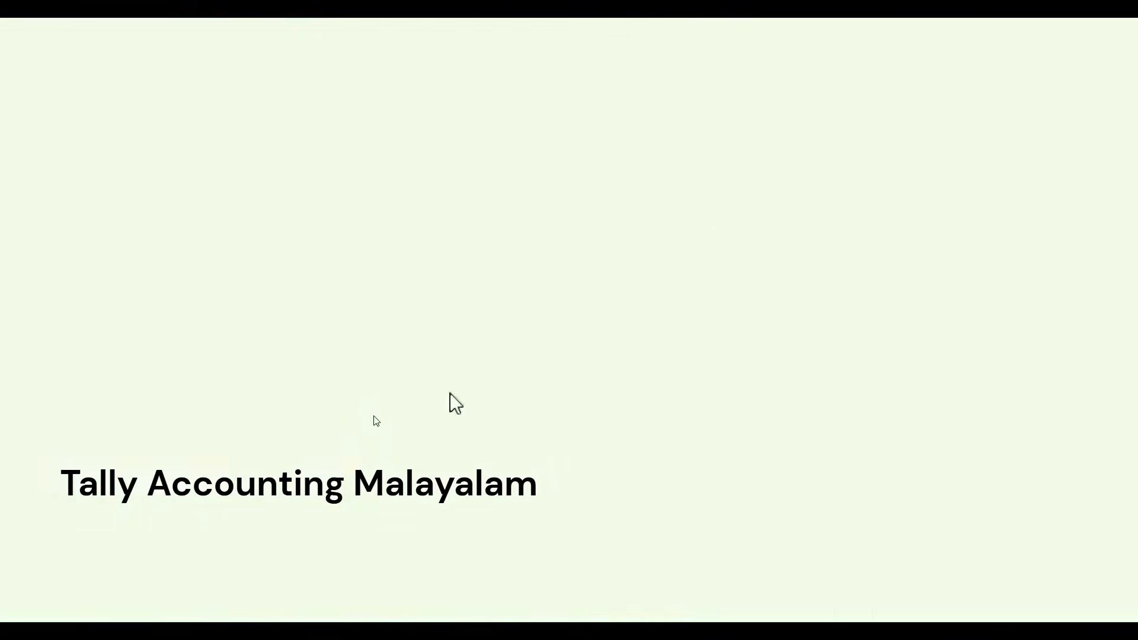
# Step: Save the completed sales voucher and return to the main menu
pyautogui.press('Return')
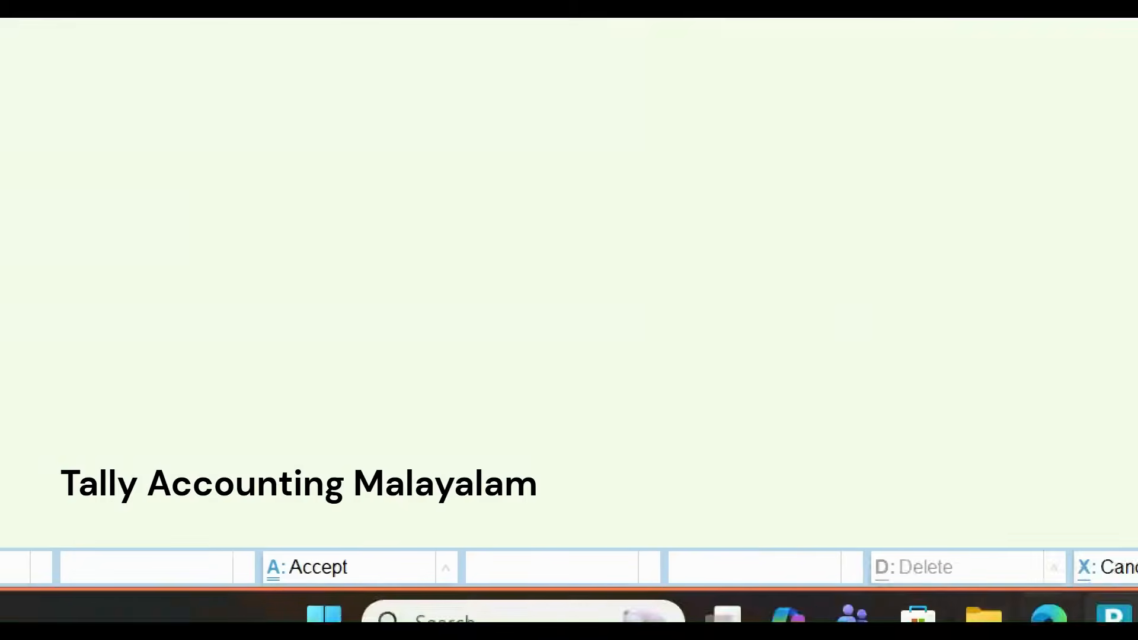
pyautogui.press('Escape')
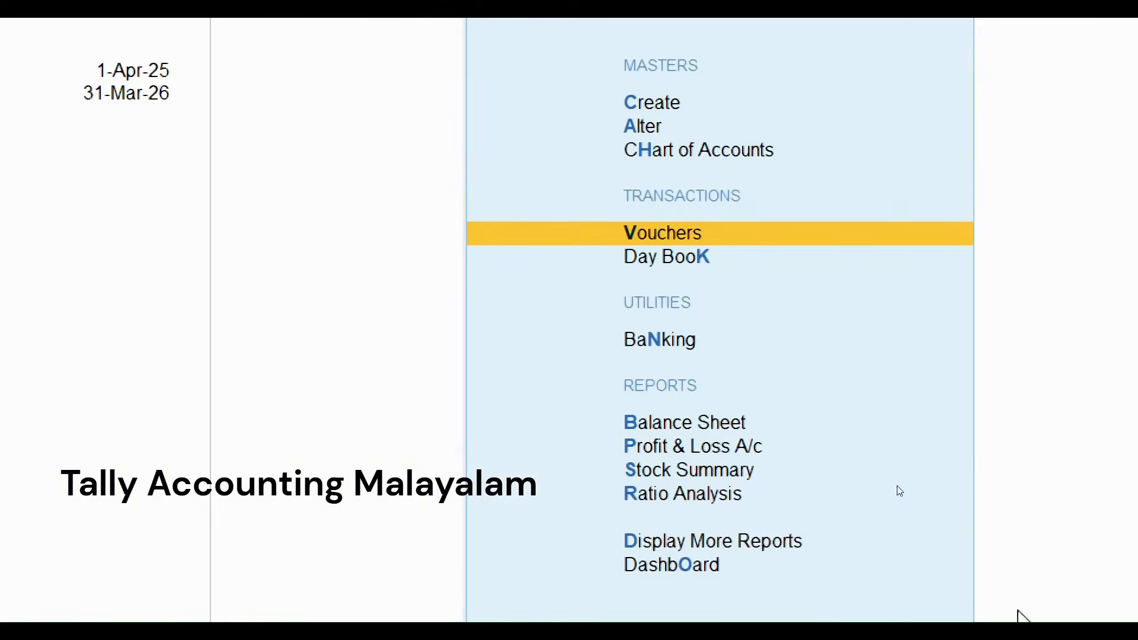
# Step: Check the Tv item's closing stock in the Stock Summary, drilling down through its 1-Apr-25 movements to the sales voucher
pyautogui.click(702, 471)
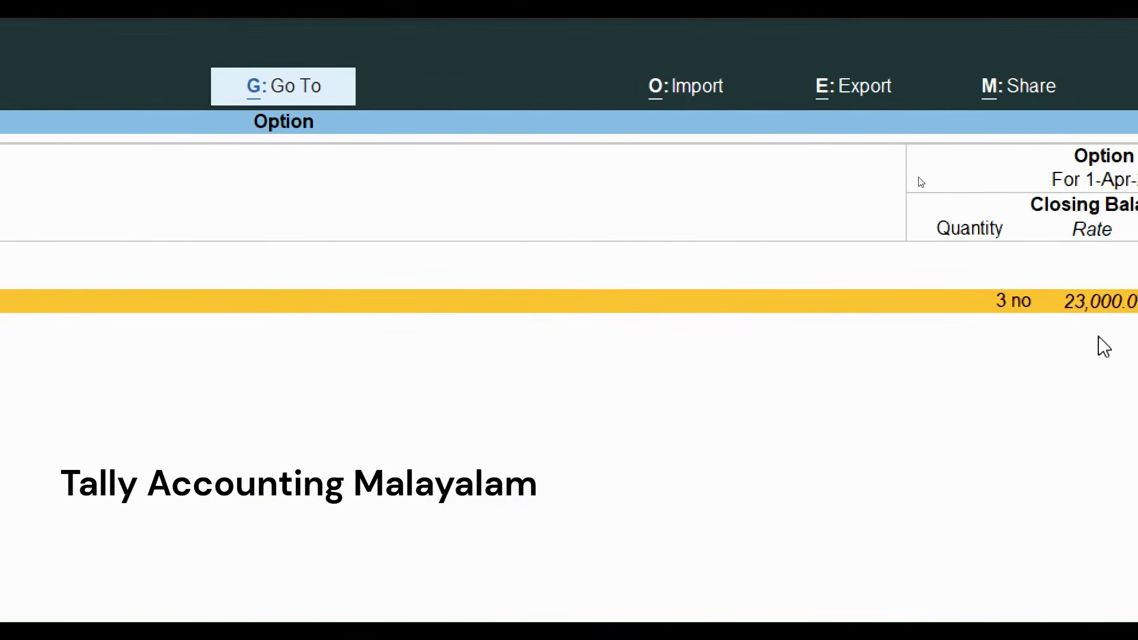
pyautogui.press('Return')
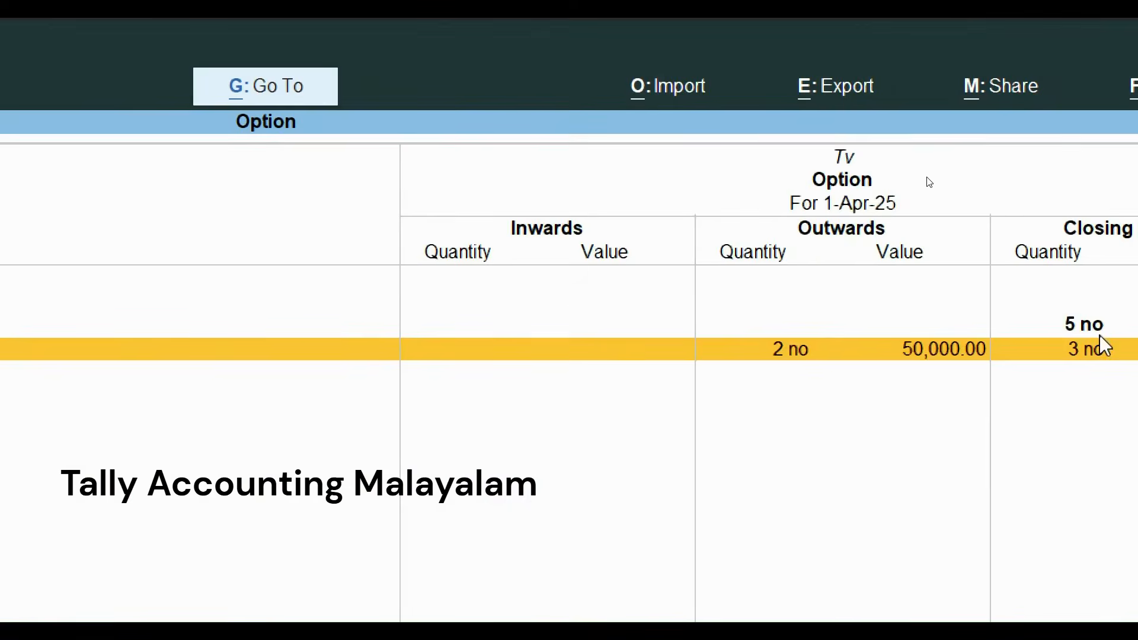
pyautogui.press('Return')
pyautogui.press('Return')
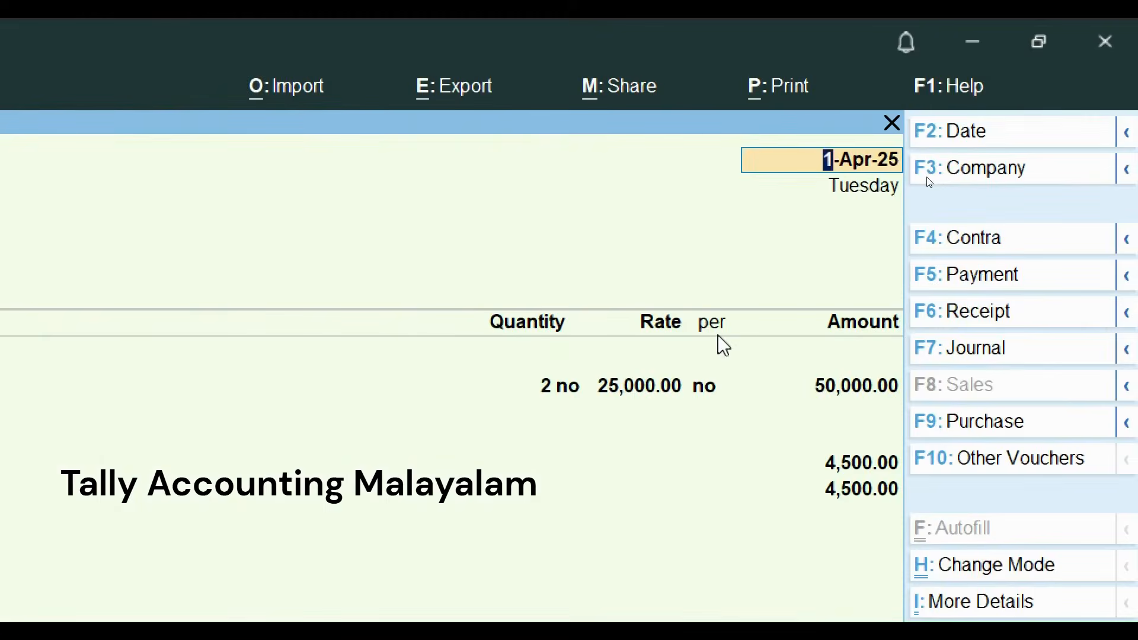
pyautogui.press('Escape')
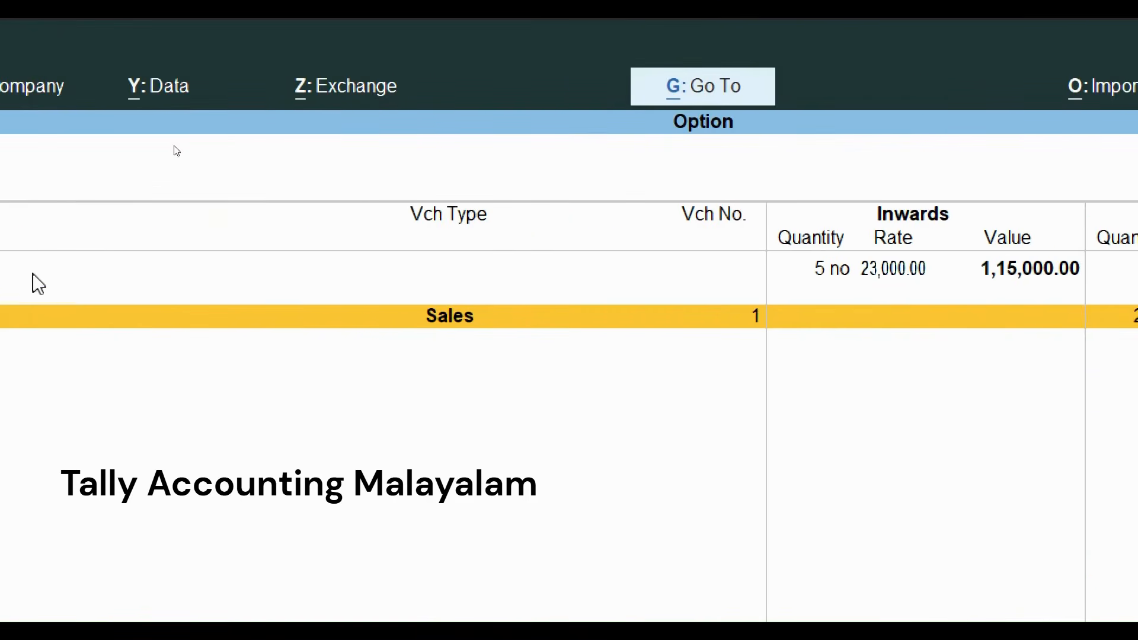
# Step: Reopen sales voucher 1 and preview its printed Tax Invoice at an enlarged size
pyautogui.press('Return')
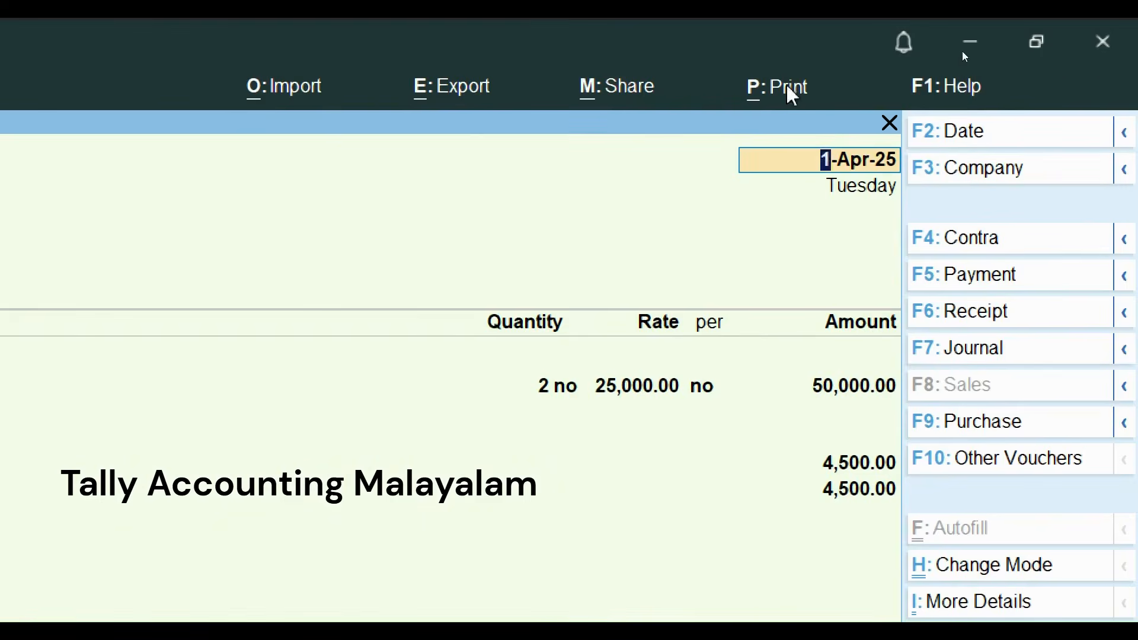
pyautogui.click(790, 91)
pyautogui.click(812, 196)
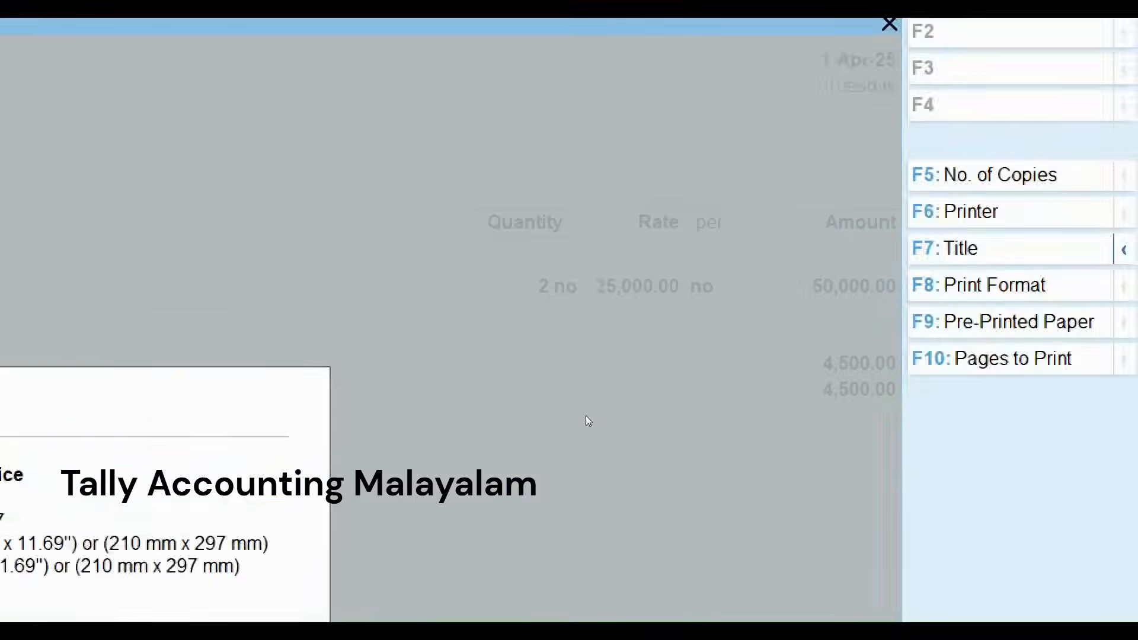
pyautogui.click(160, 483)
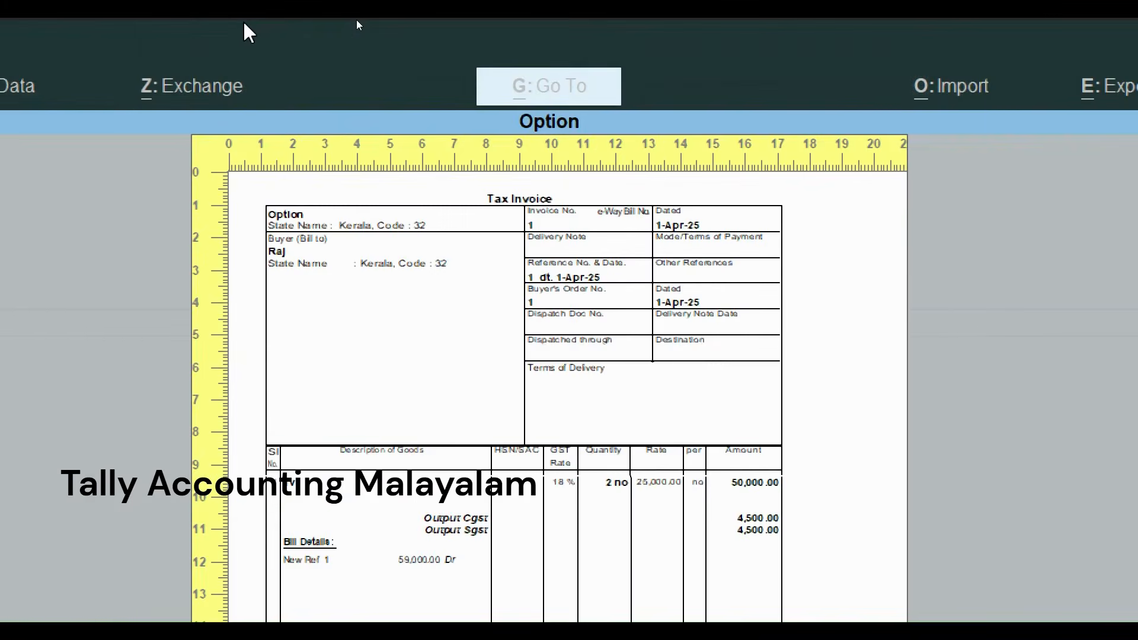
pyautogui.hotkey('alt', 'z')
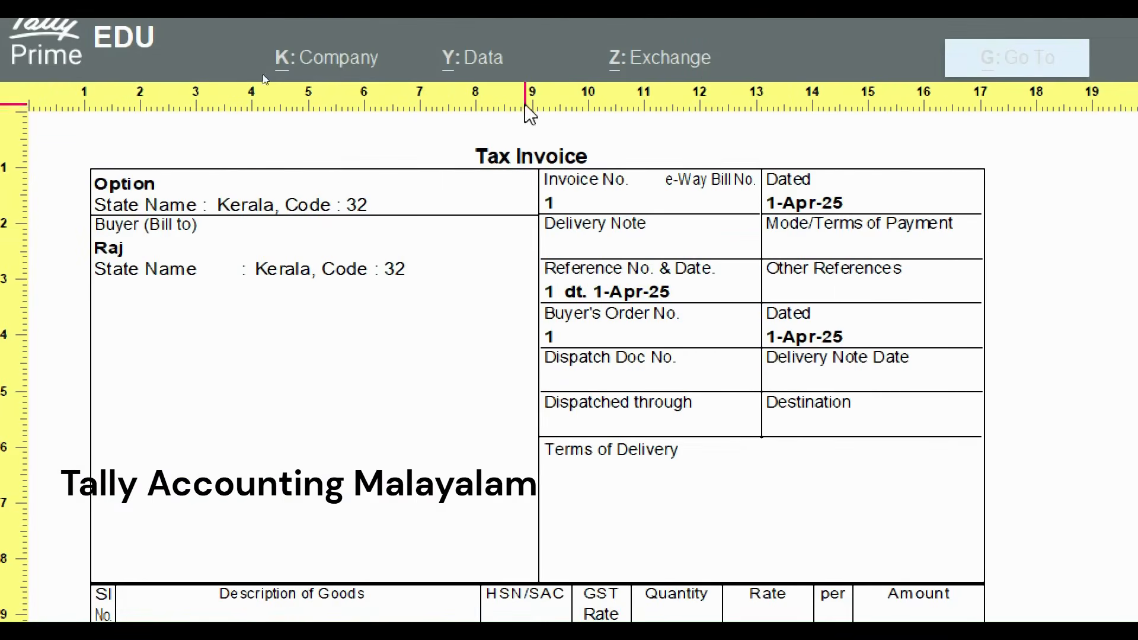